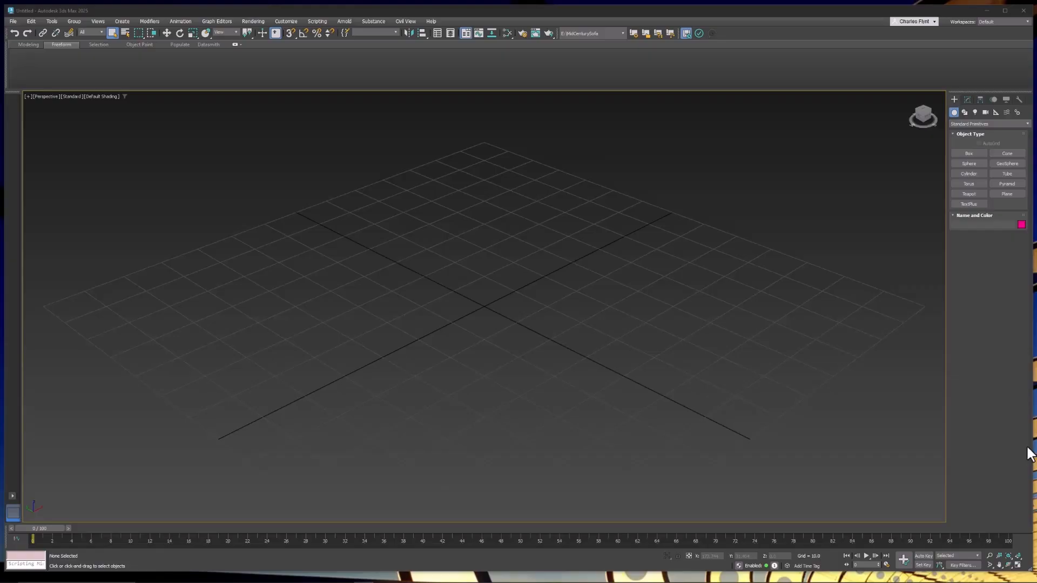
Switch to the Front view and create a plane filling most of the viewport.
middle_drag(604, 344, 604, 358)
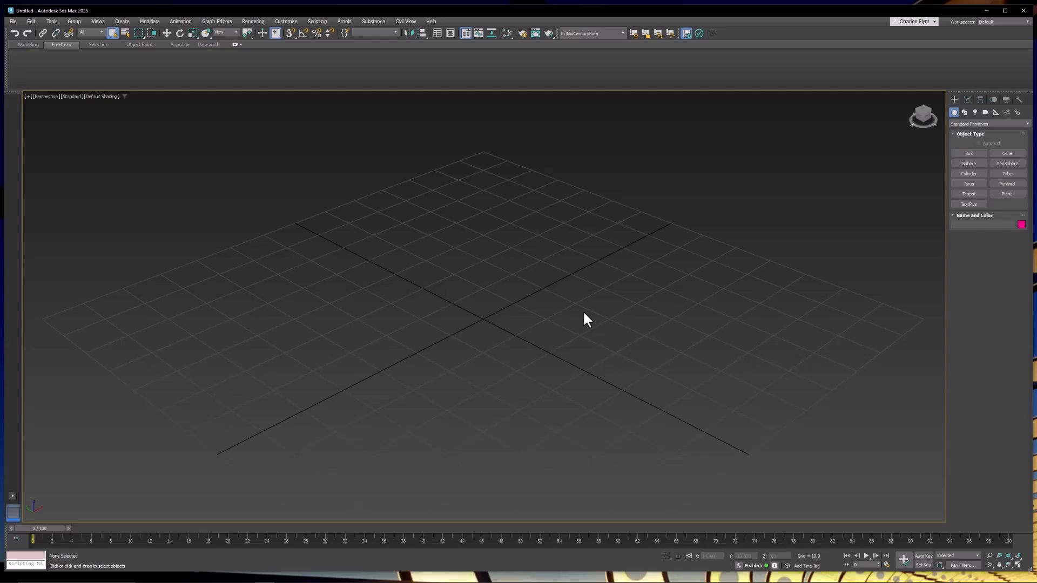
middle_drag(591, 309, 628, 403)
key(f)
click(1005, 194)
drag(284, 103, 733, 405)
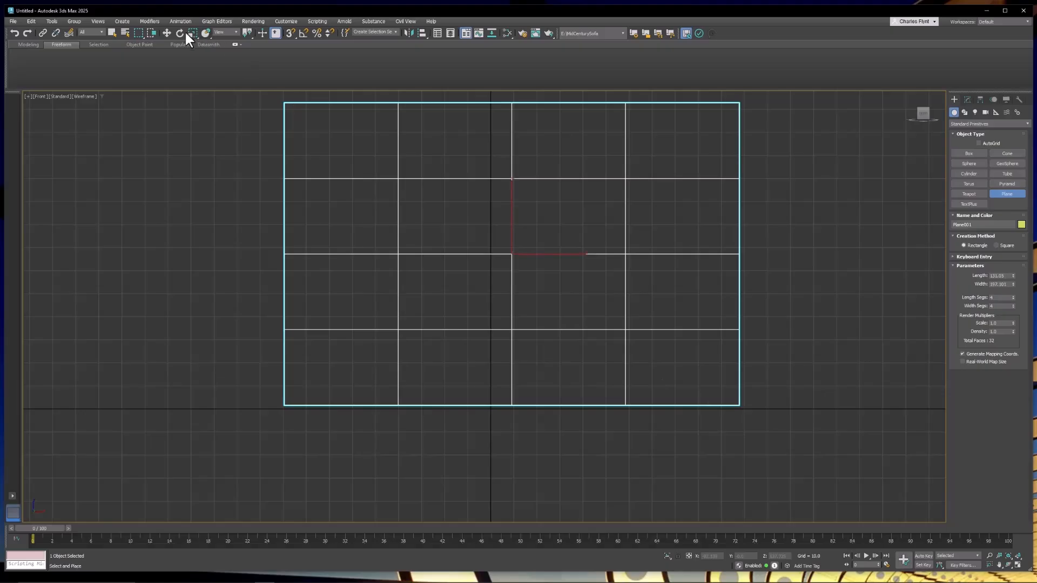
Center the plane on the vertical axis and reduce its length and width segments to 1.
click(166, 33)
drag(560, 252, 538, 255)
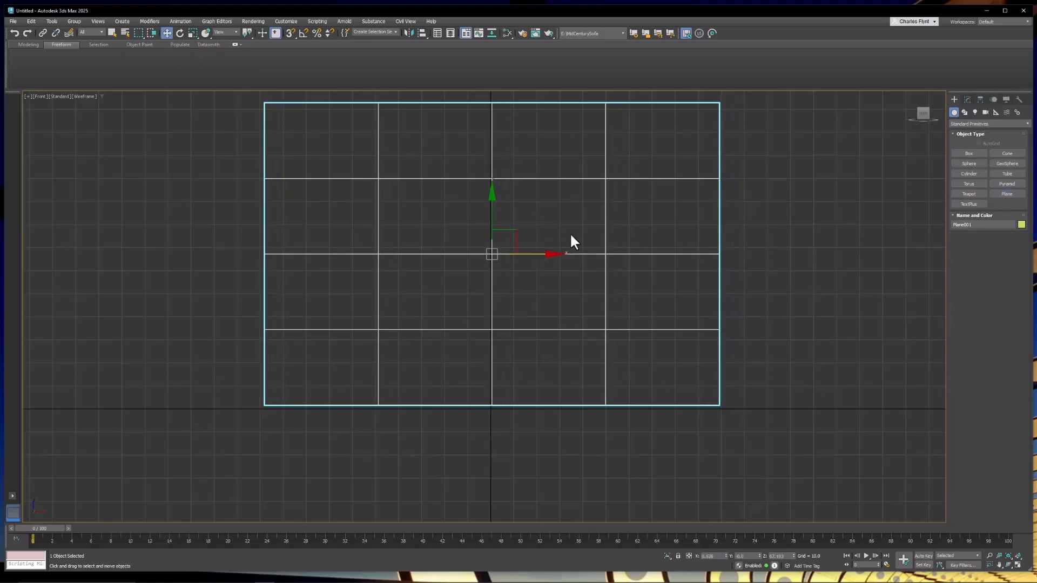
click(967, 100)
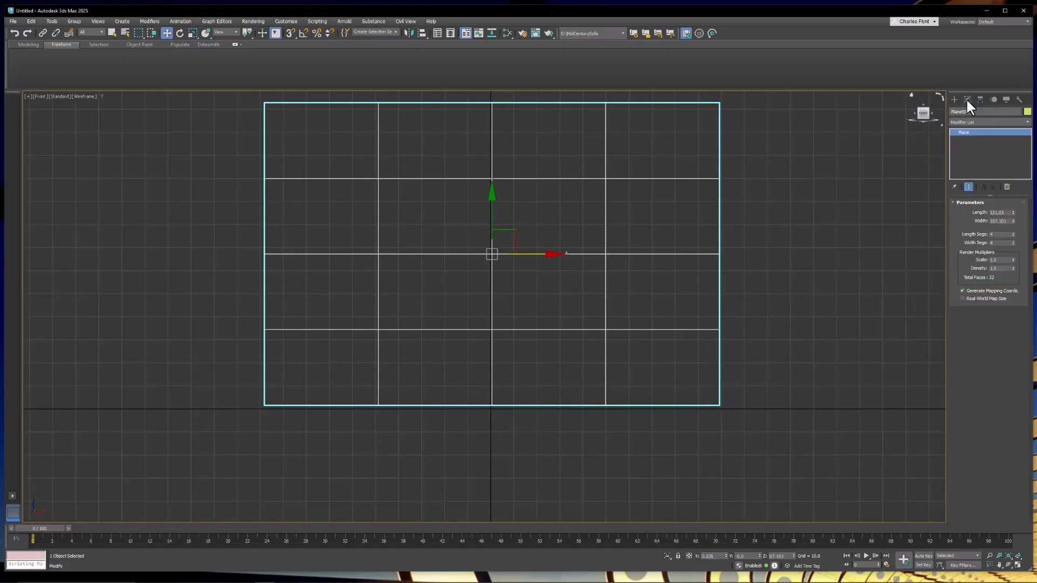
right_click(1013, 235)
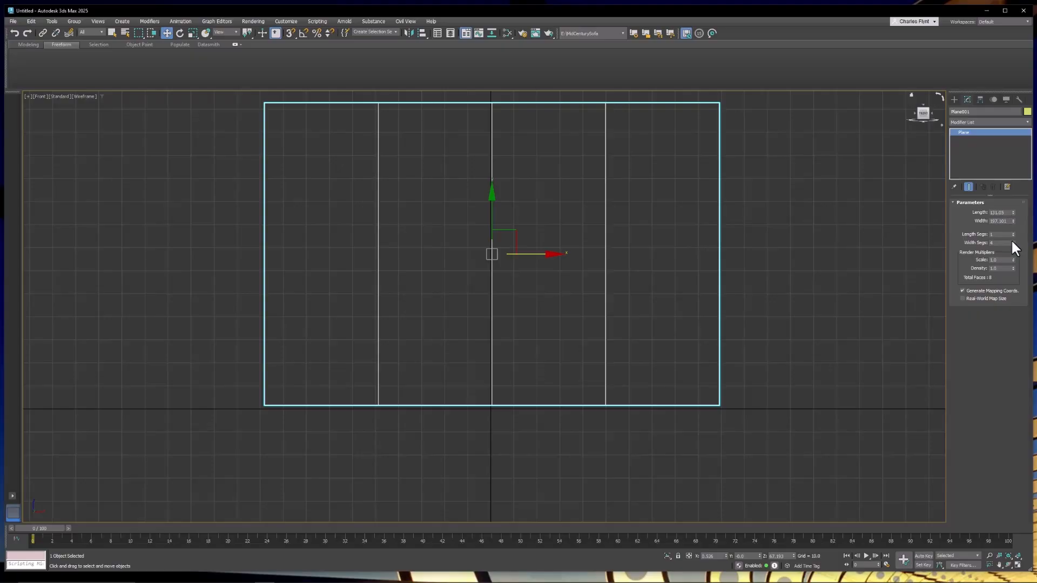
right_click(1013, 241)
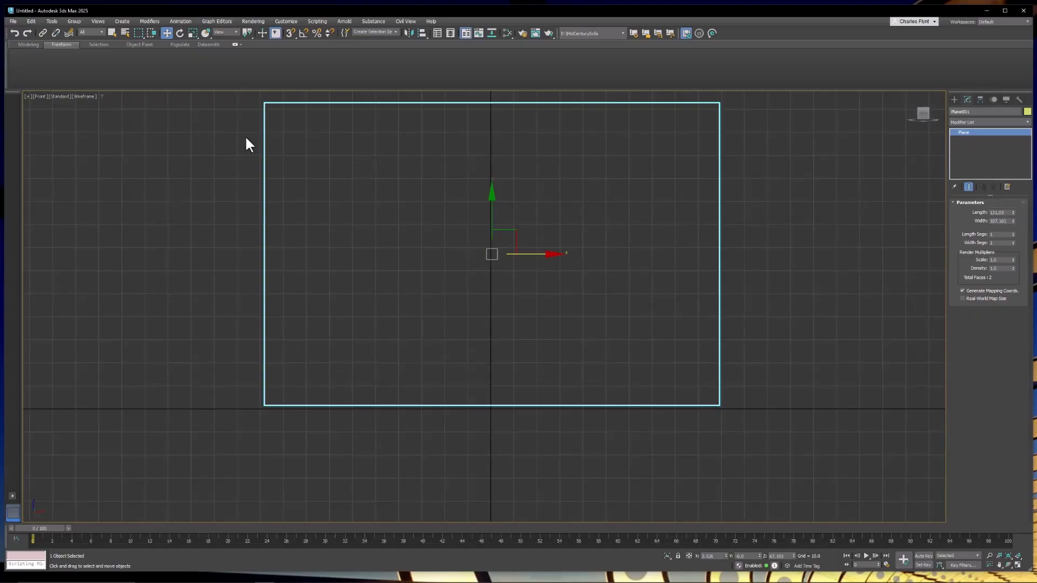
Set the Front viewport's display to Default Shading.
click(87, 96)
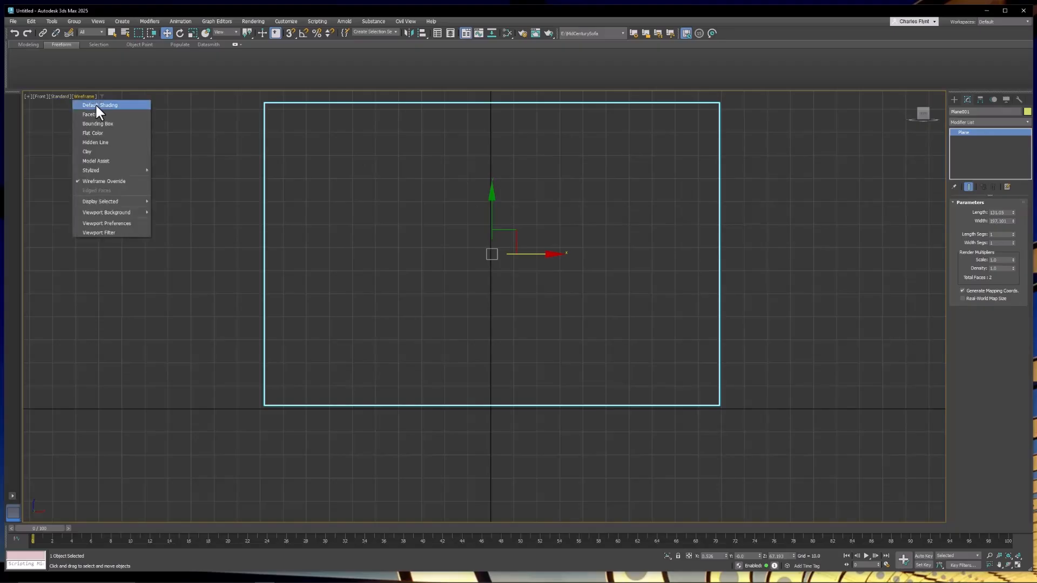
click(96, 105)
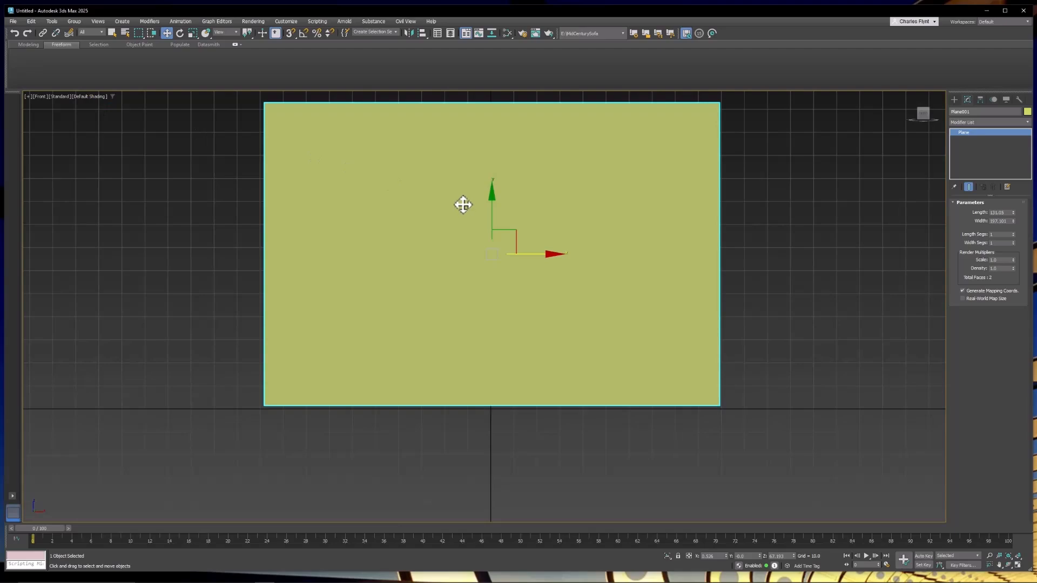
In the Top view, move the plane back away from the origin along its depth axis.
key(t)
right_click(493, 248)
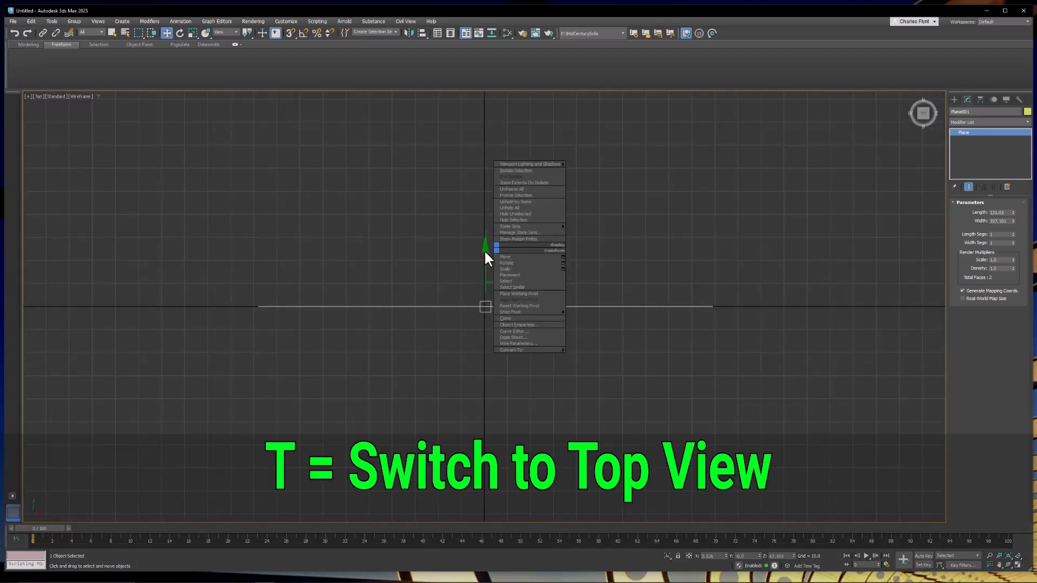
click(484, 250)
drag(486, 250, 492, 139)
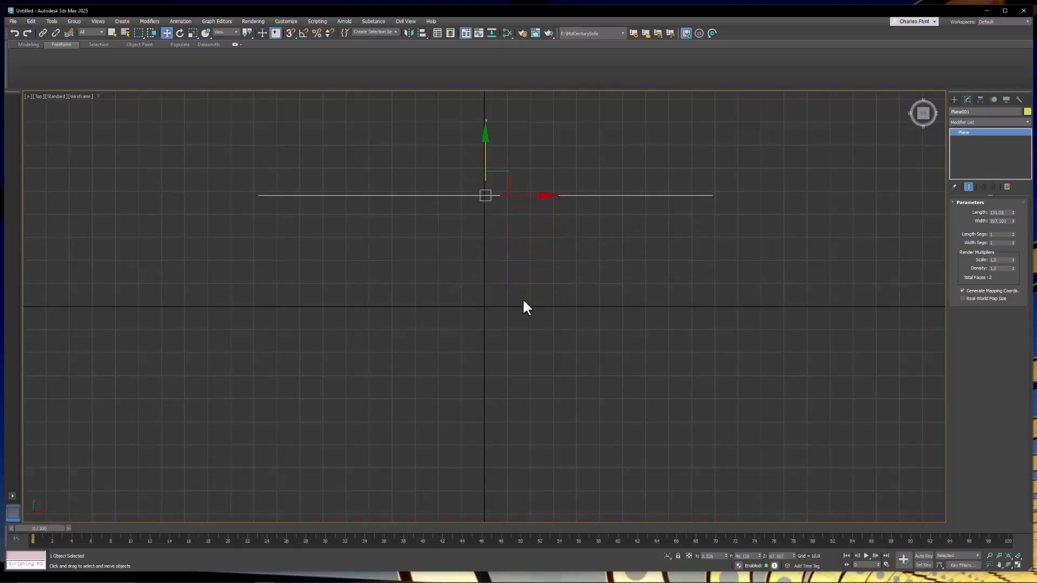
Return to the Front view and turn off the grid display.
key(f)
middle_drag(530, 303, 563, 341)
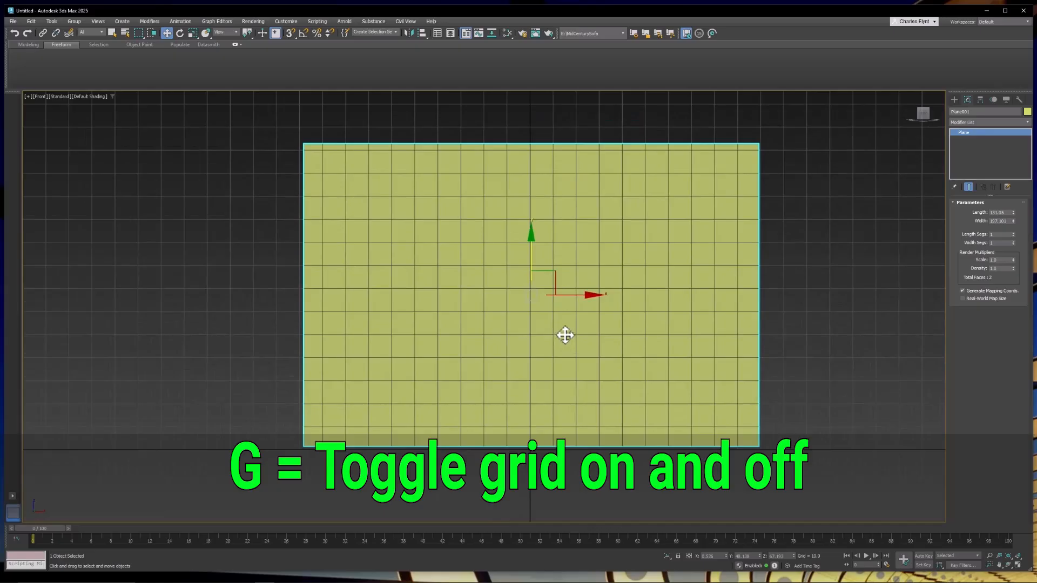
key(g)
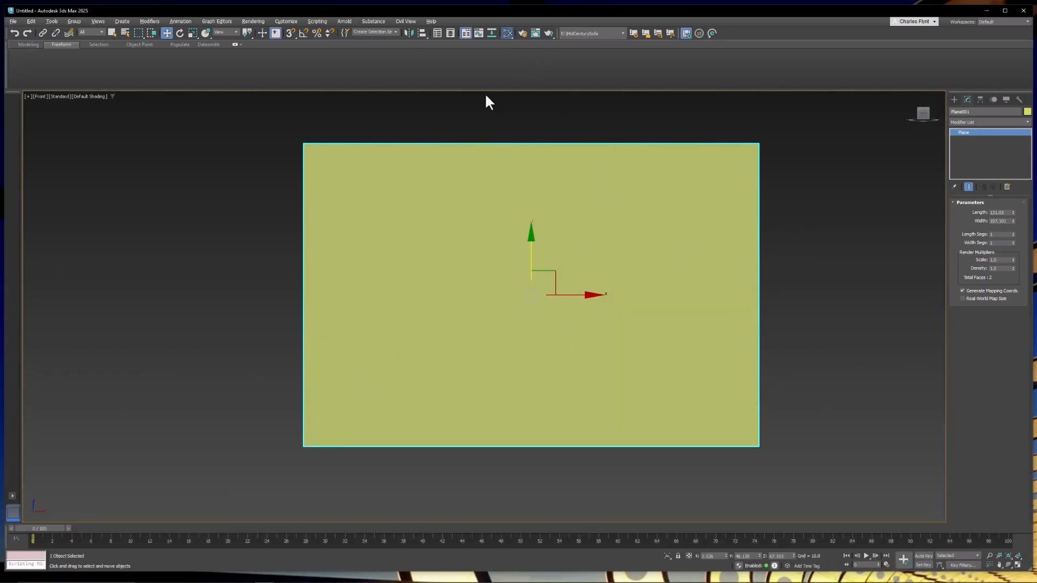
Open the Slate Material Editor and add a new Physical Material node.
key(m)
drag(462, 95, 410, 115)
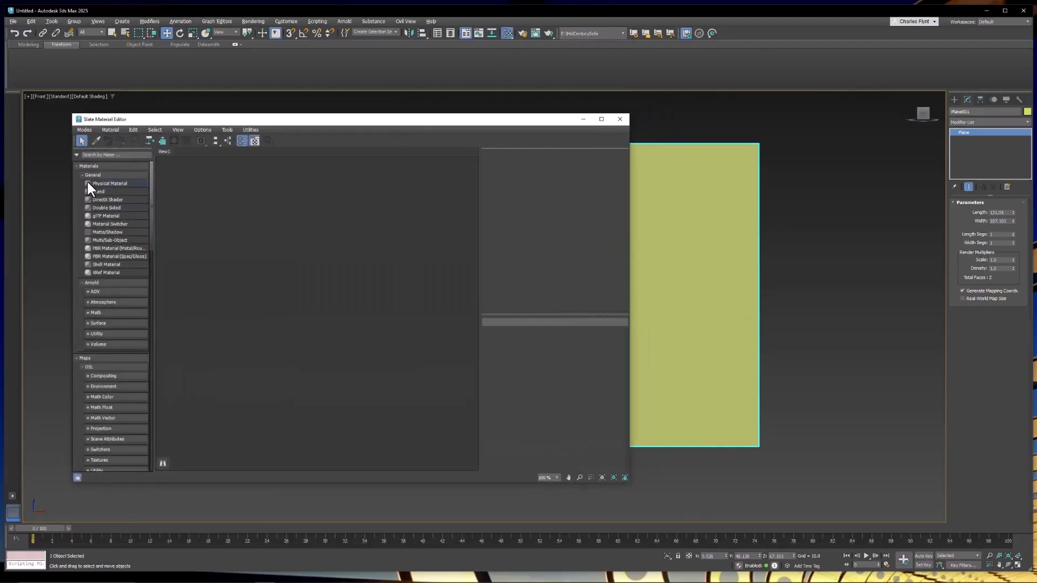
drag(312, 200, 316, 194)
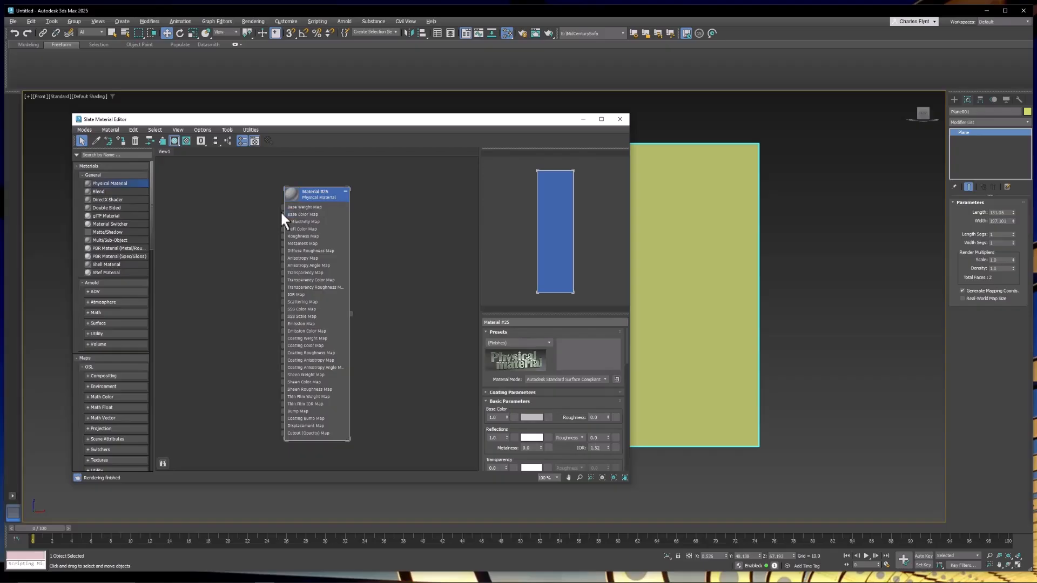
Connect a new Bitmap map to the material's Base Color Map input.
click(282, 215)
drag(243, 193, 242, 193)
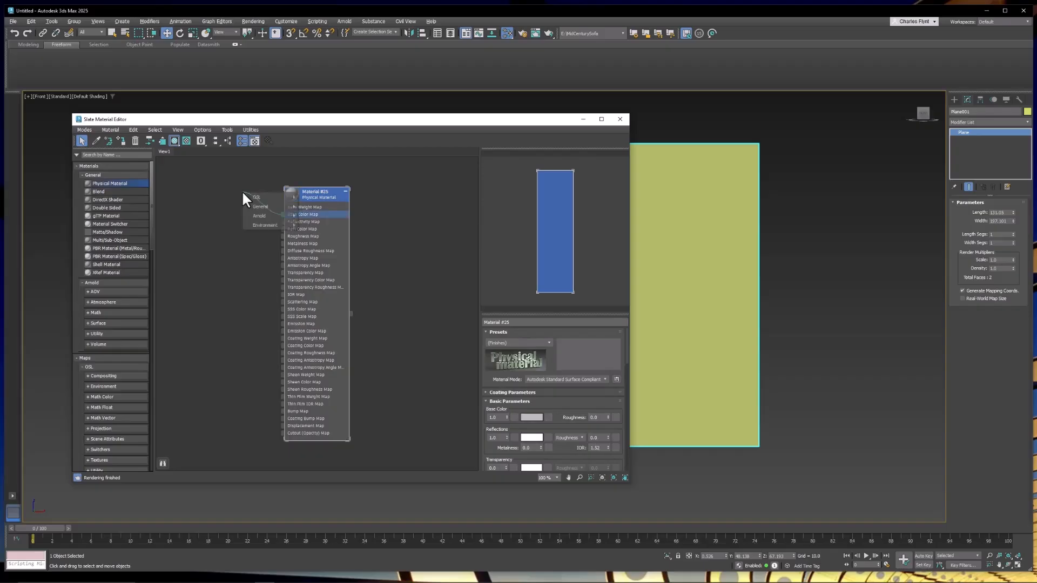
mouse_move(253, 203)
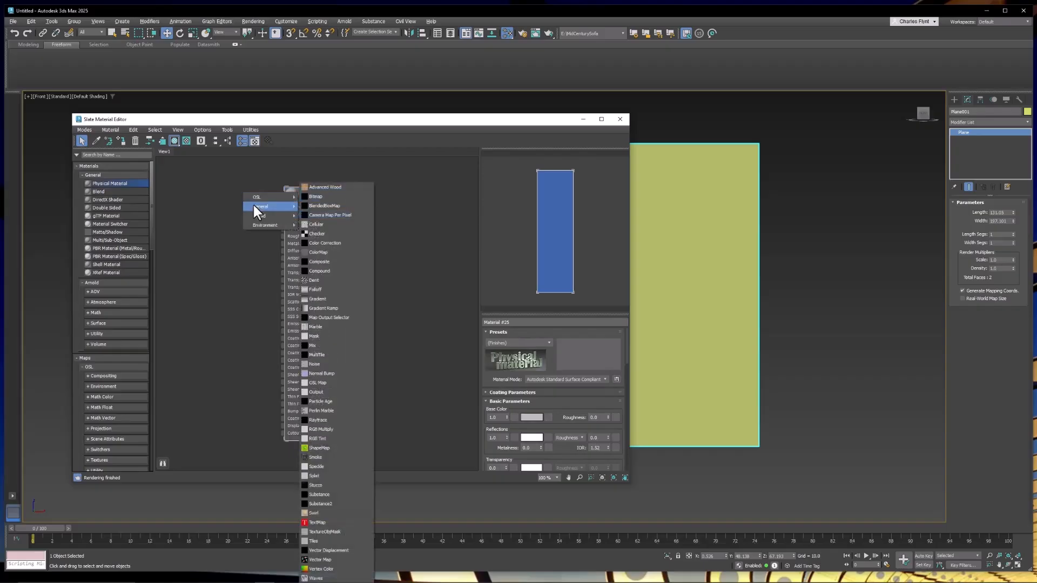
click(318, 197)
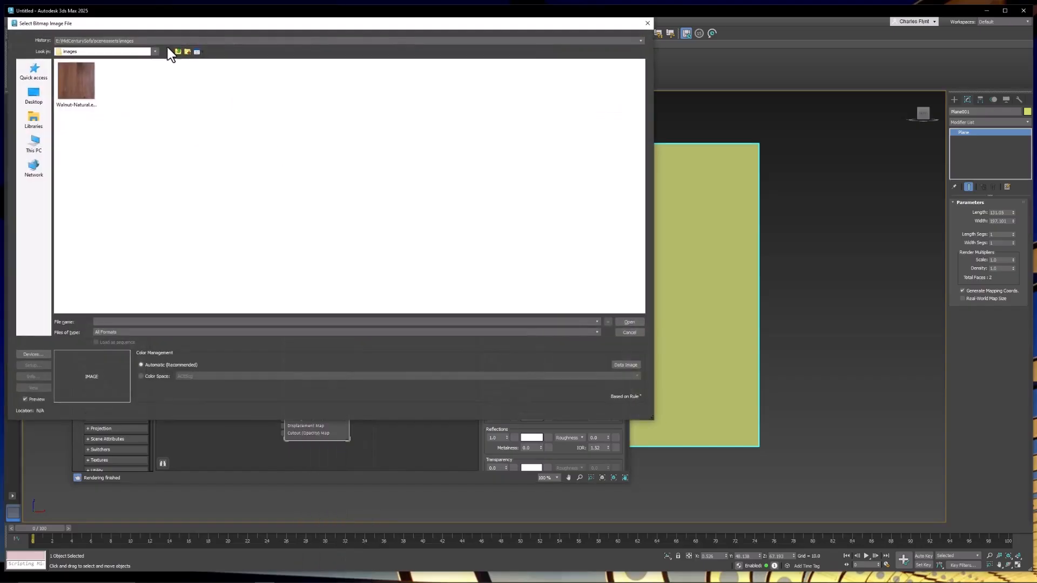
Load the VaseProfiles image from the Downloads folder into the bitmap.
click(38, 98)
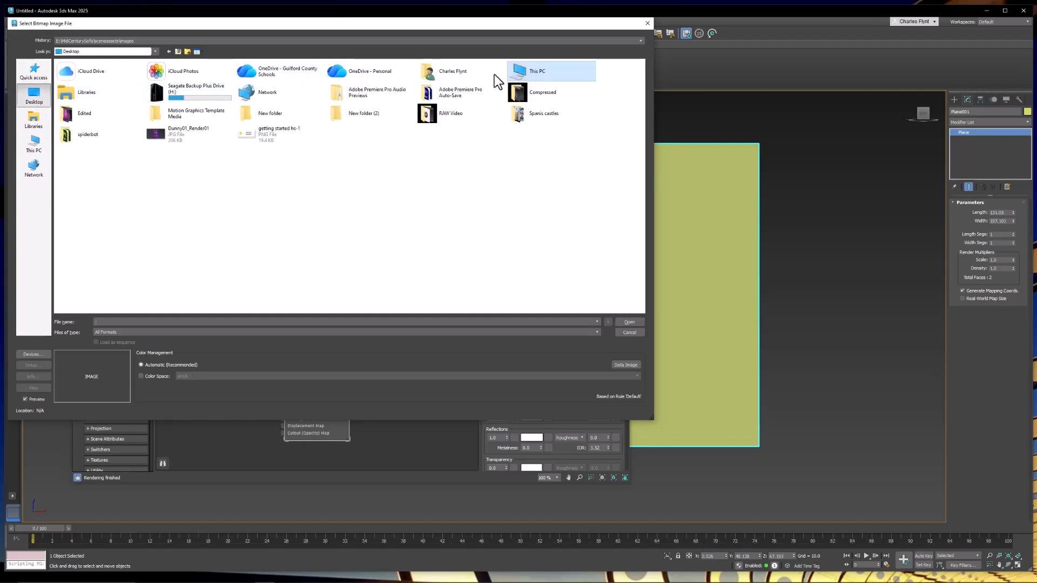
click(41, 126)
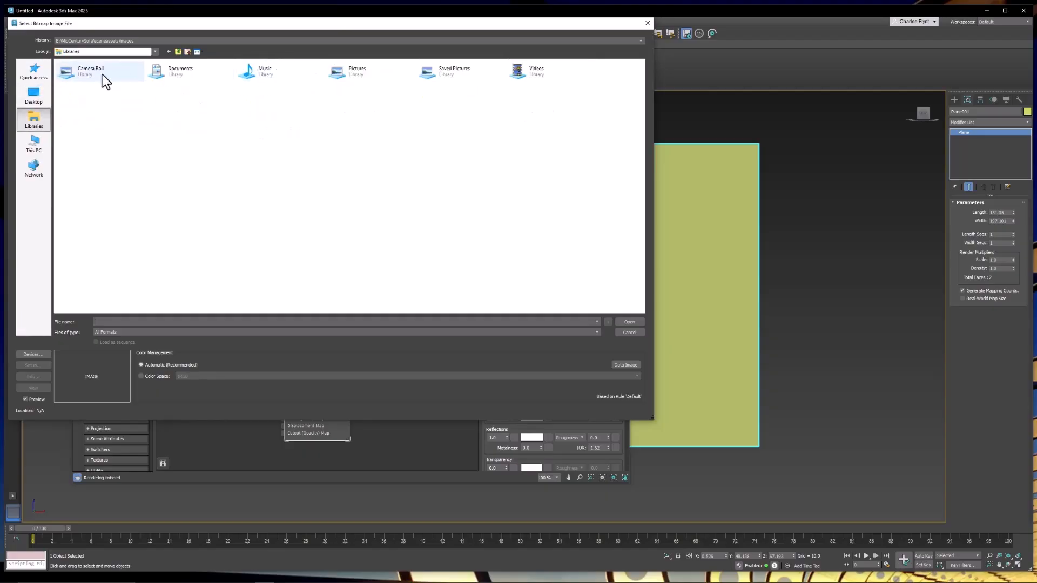
click(43, 74)
double_click(169, 97)
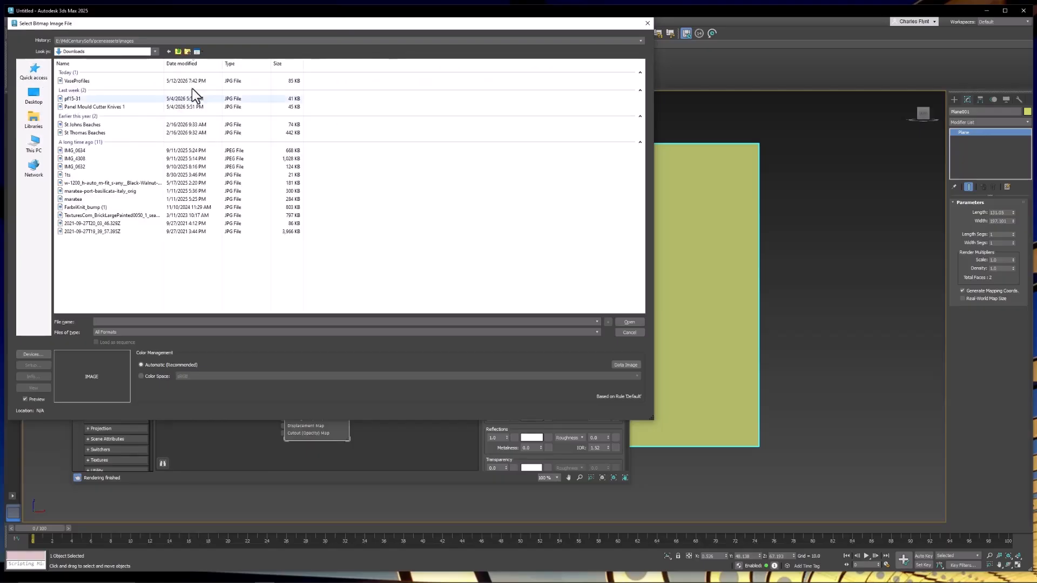
click(119, 82)
click(629, 322)
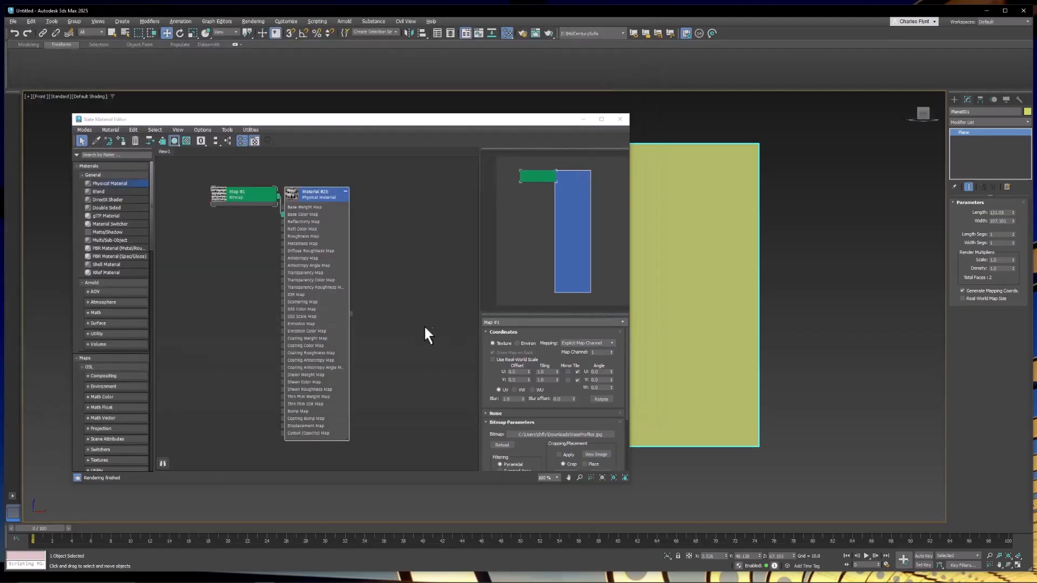
Assign the material to the plane, show it in the viewport, and close the material editor.
drag(350, 312, 711, 273)
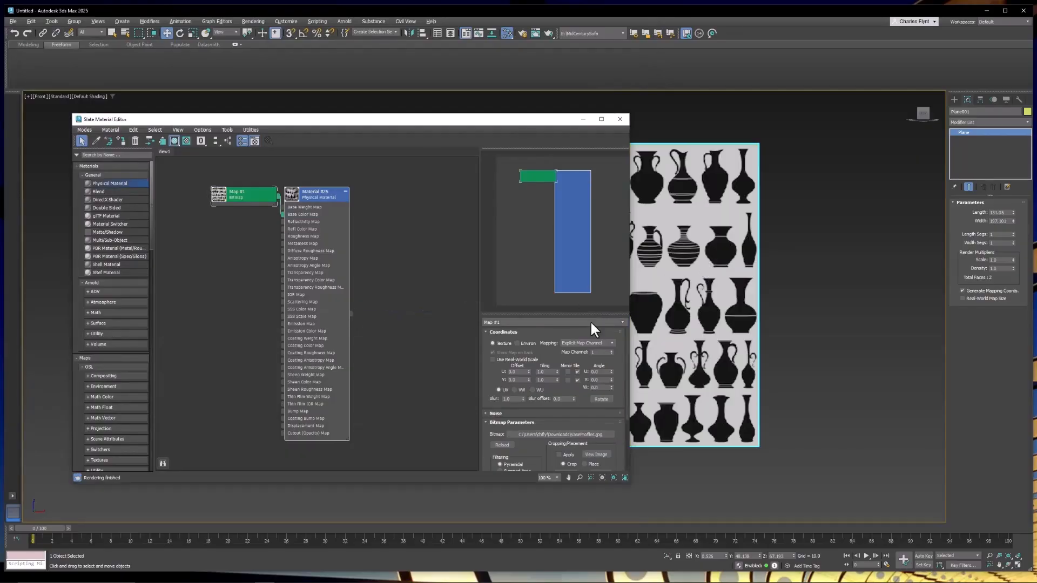
double_click(325, 204)
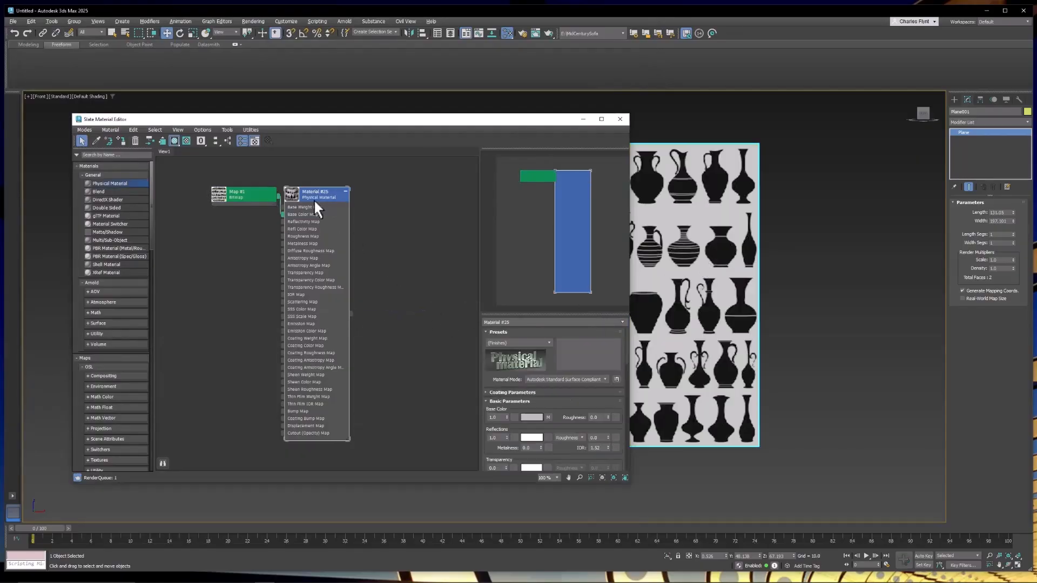
right_click(507, 438)
click(621, 119)
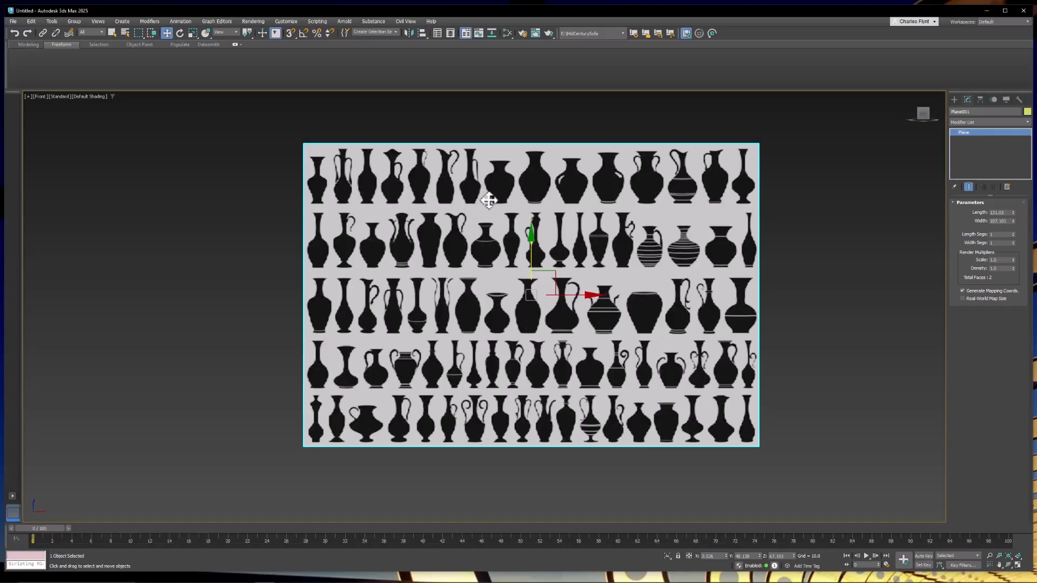
Zoom and pan across the vase silhouettes to choose one to trace.
scroll(648, 181, up, 5)
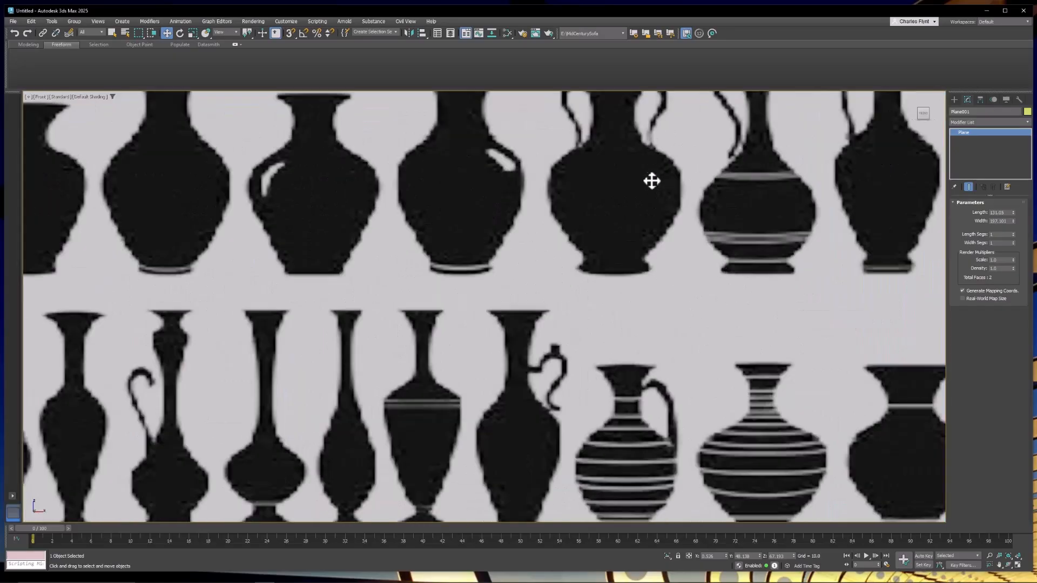
mouse_move(652, 181)
middle_down()
mouse_move(643, 225)
mouse_move(666, 282)
mouse_move(872, 256)
middle_up()
middle_drag(656, 271, 732, 263)
middle_drag(439, 258, 562, 261)
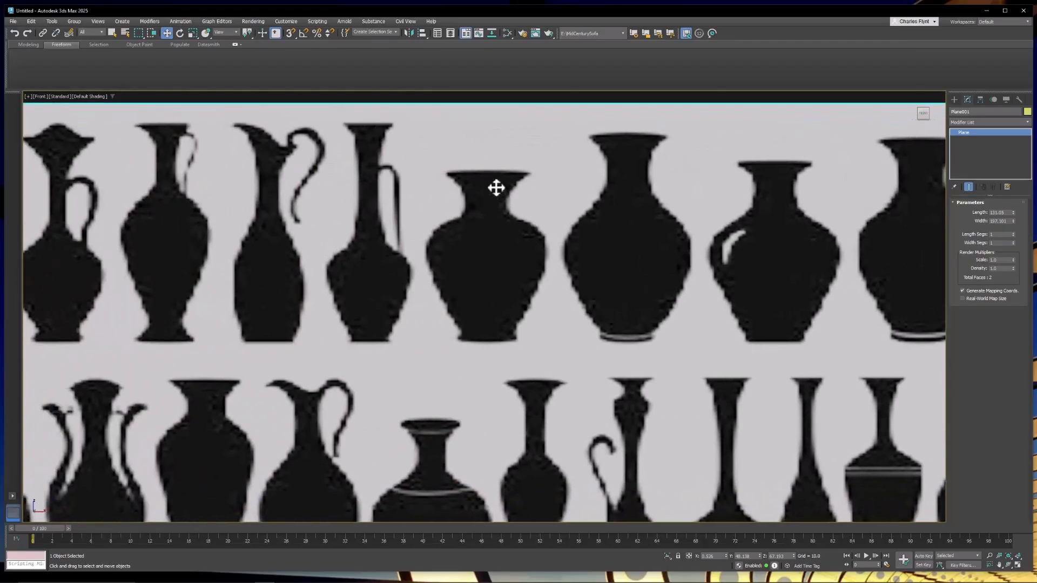
middle_drag(501, 201, 575, 220)
scroll(565, 222, up, 4)
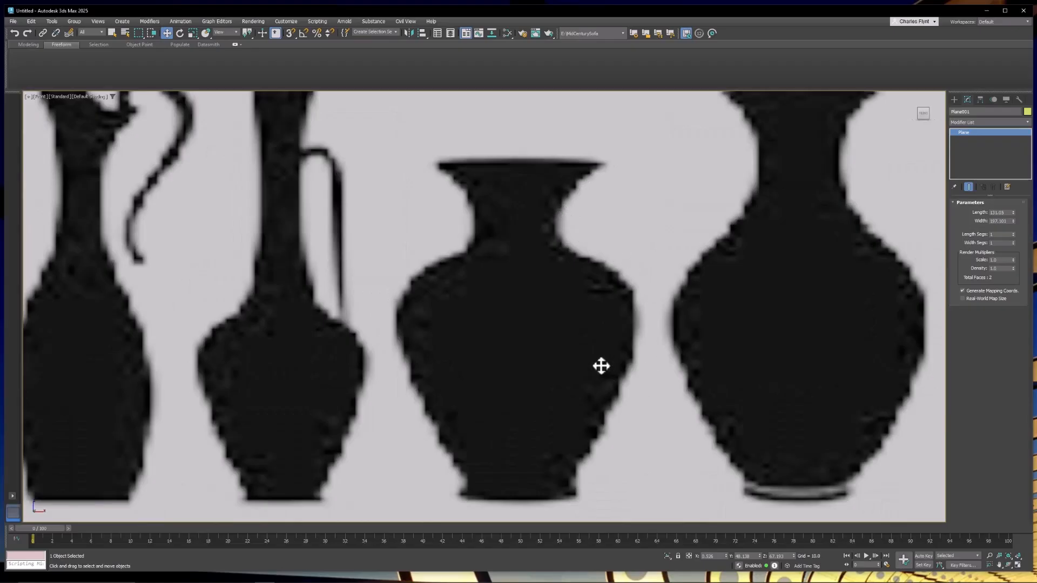
scroll(601, 366, down, 3)
middle_drag(598, 363, 600, 332)
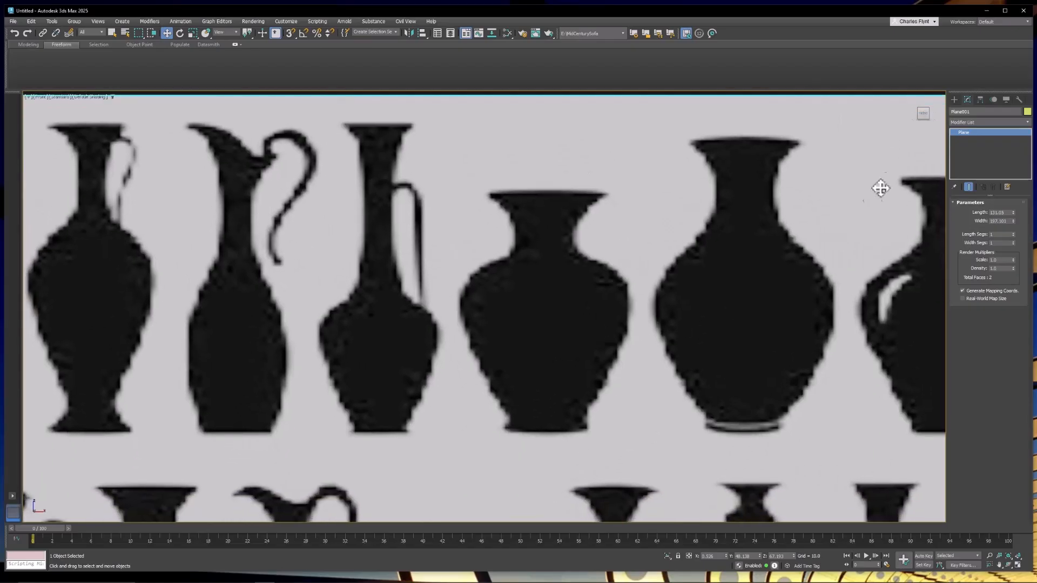
Draw a Line shape tracing the right half of the vase silhouette from the rim down to the base centre.
click(954, 99)
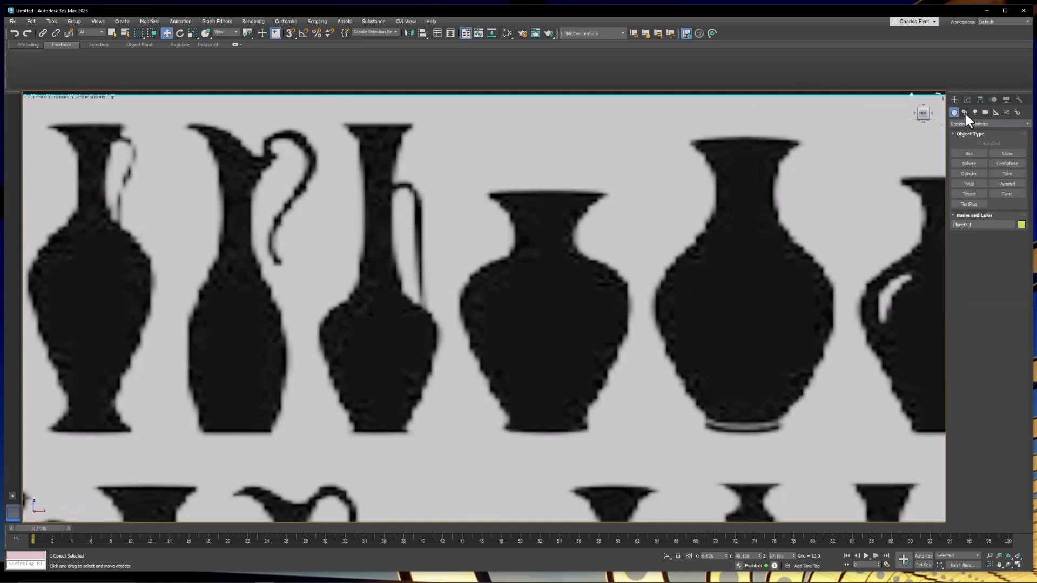
click(965, 112)
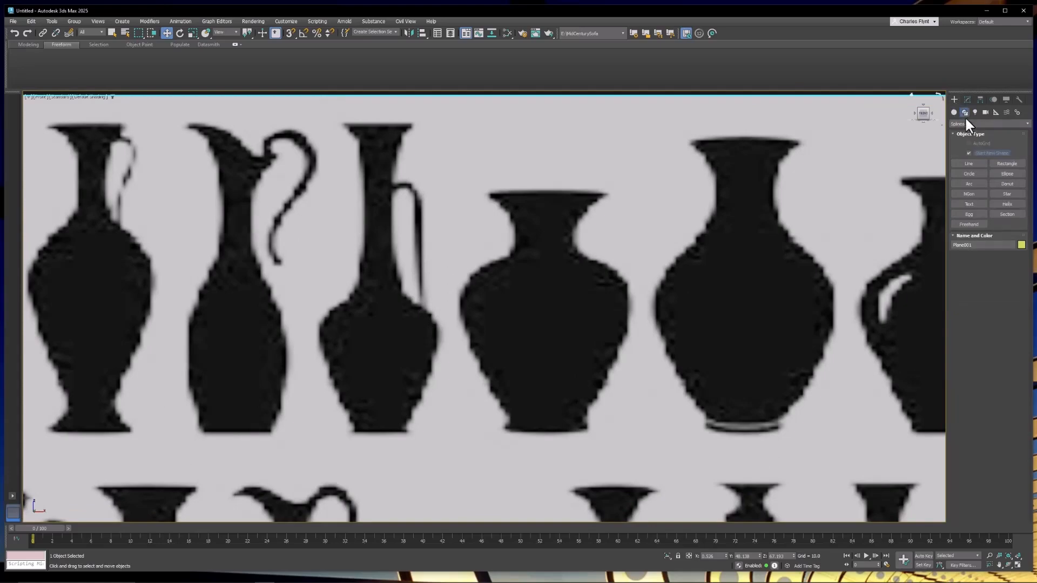
click(968, 164)
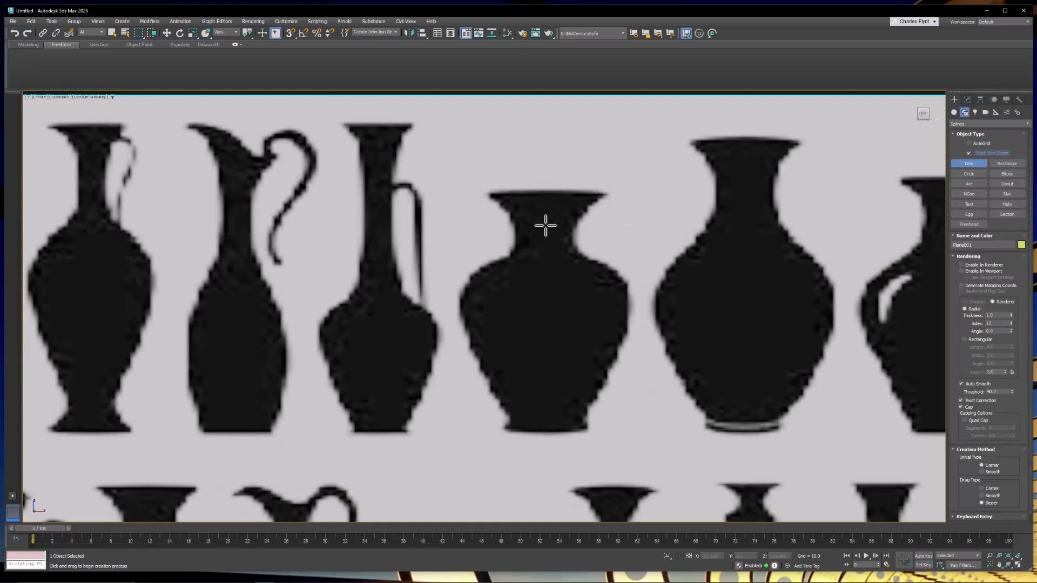
click(612, 187)
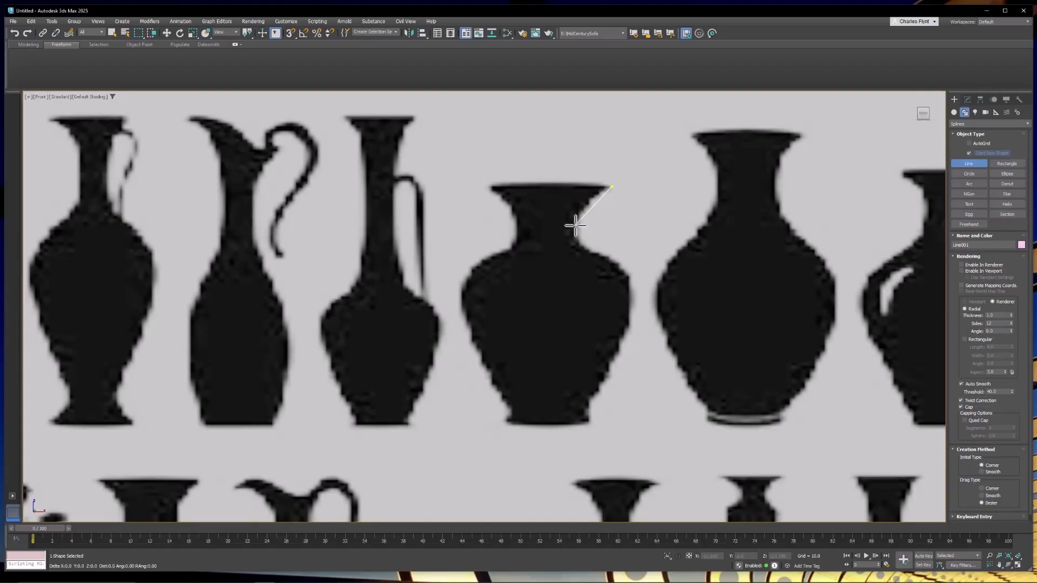
click(576, 225)
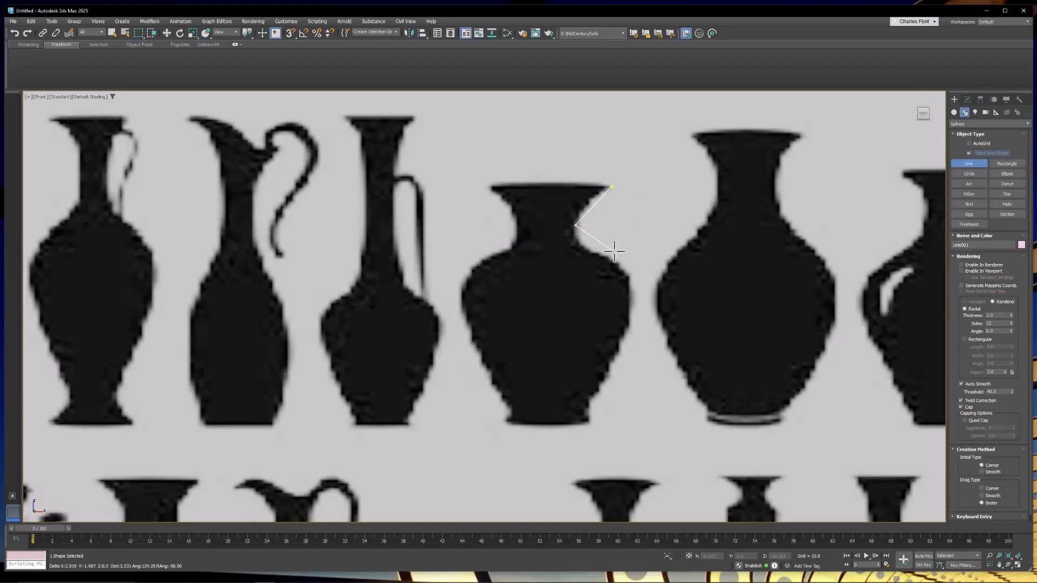
click(588, 249)
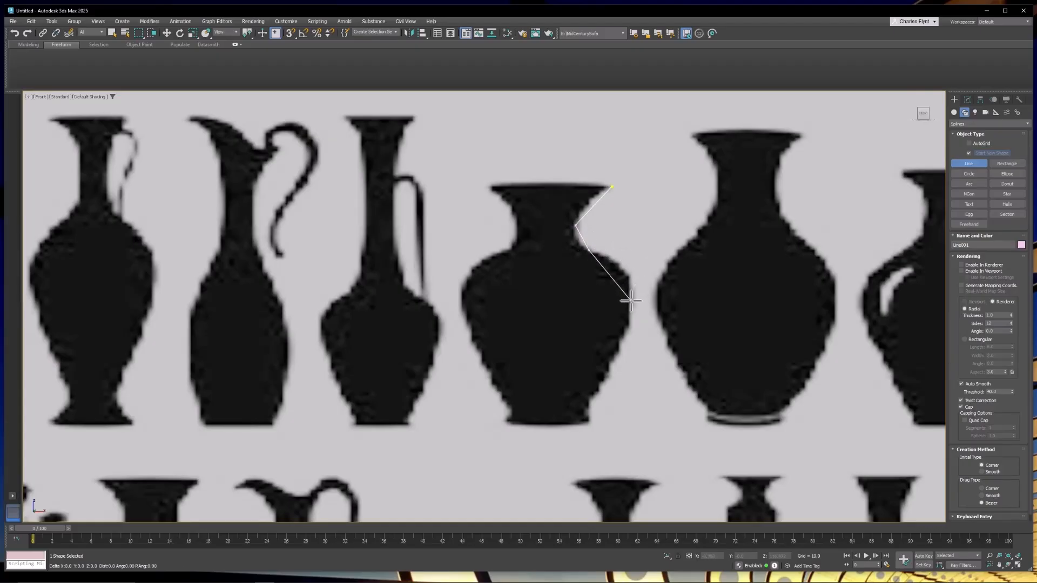
click(631, 301)
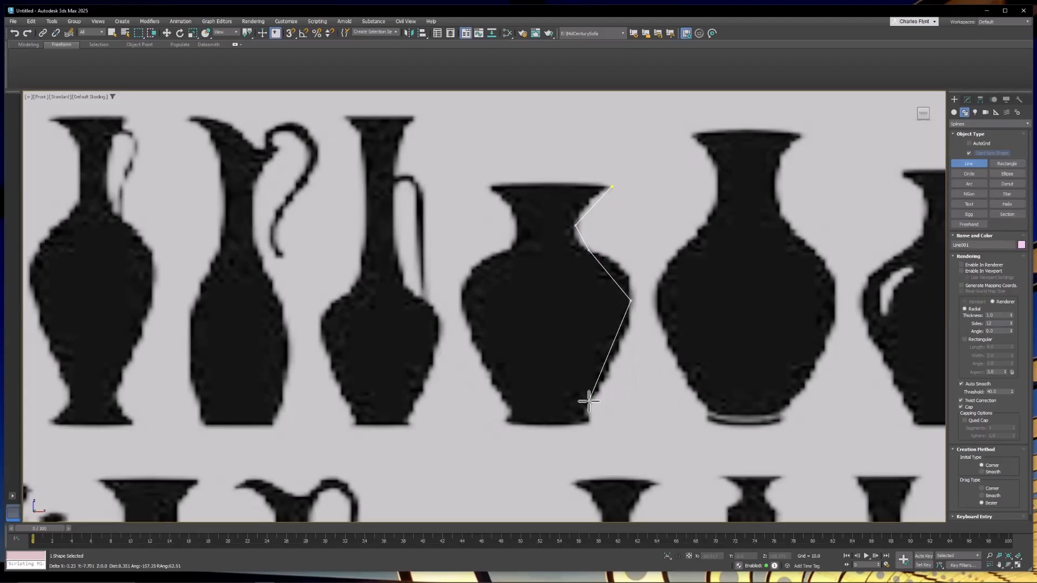
click(587, 403)
click(595, 423)
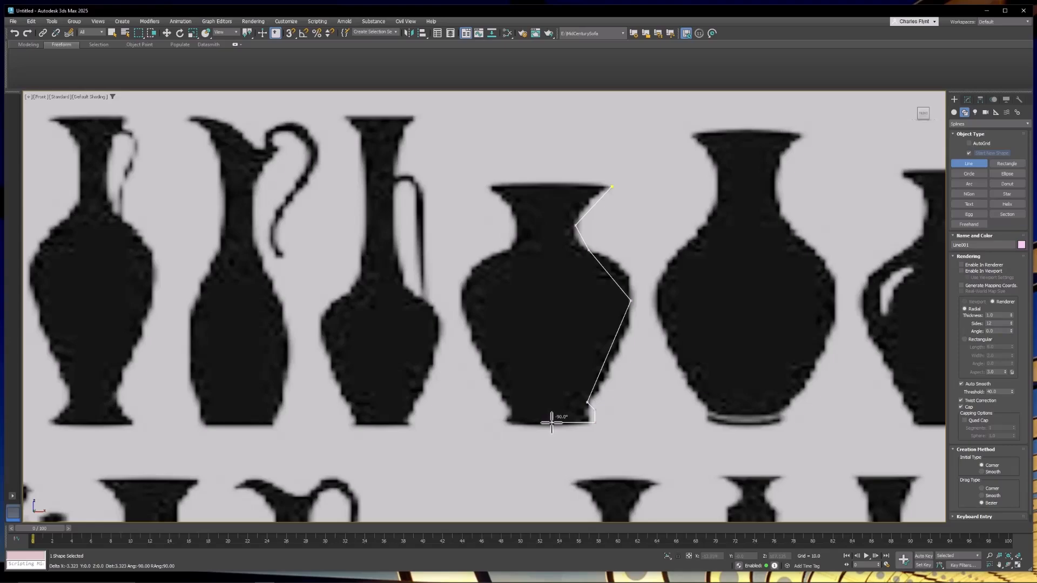
click(551, 423)
right_click(553, 424)
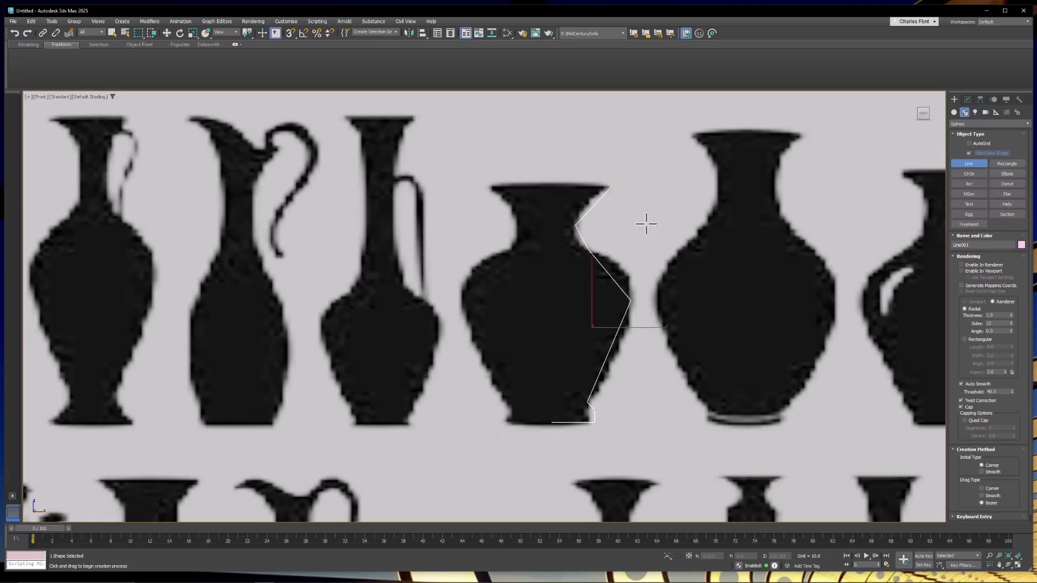
Switch the line to vertex editing, make the neck vertex Bezier and adjust its handles to follow the neck curve.
click(967, 100)
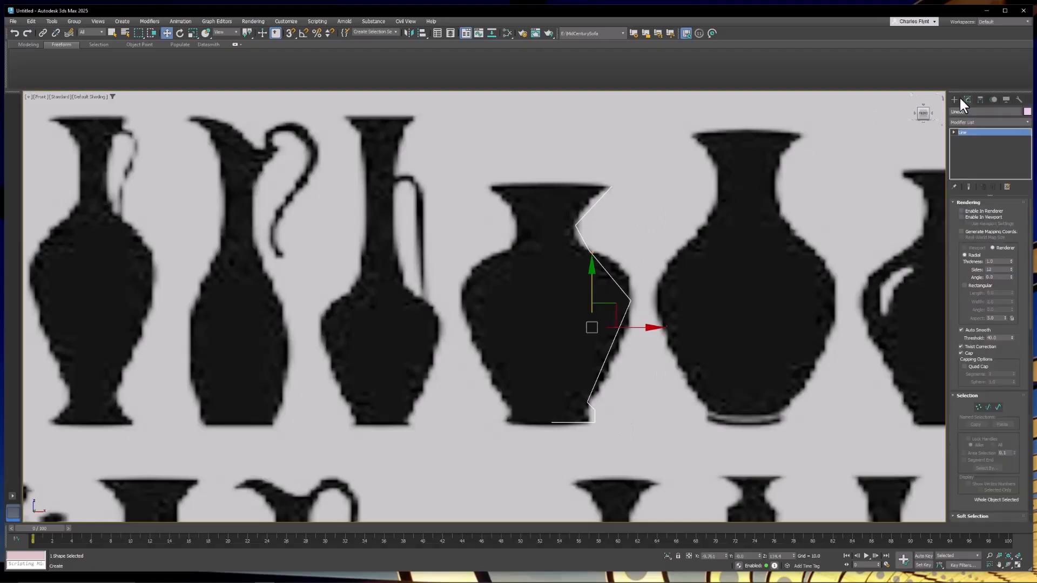
click(954, 132)
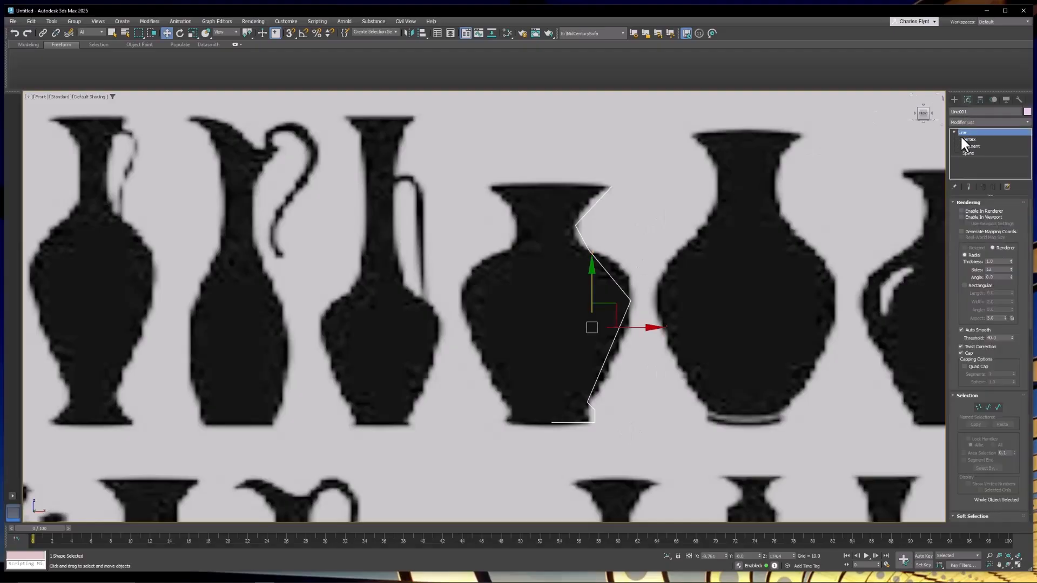
click(970, 140)
scroll(606, 229, up, 5)
middle_drag(605, 226, 634, 345)
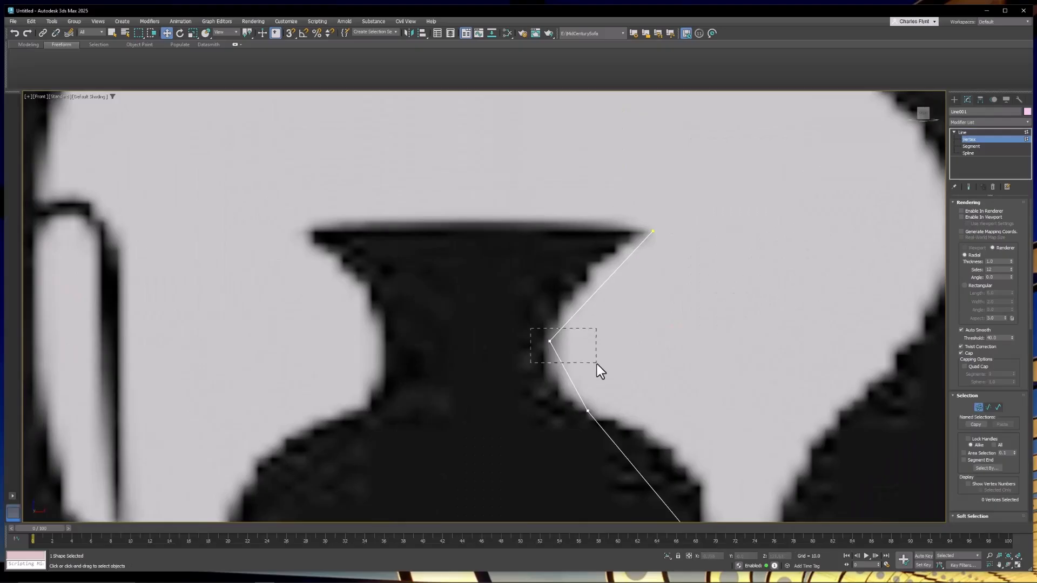
drag(597, 364, 599, 365)
middle_drag(628, 343, 664, 336)
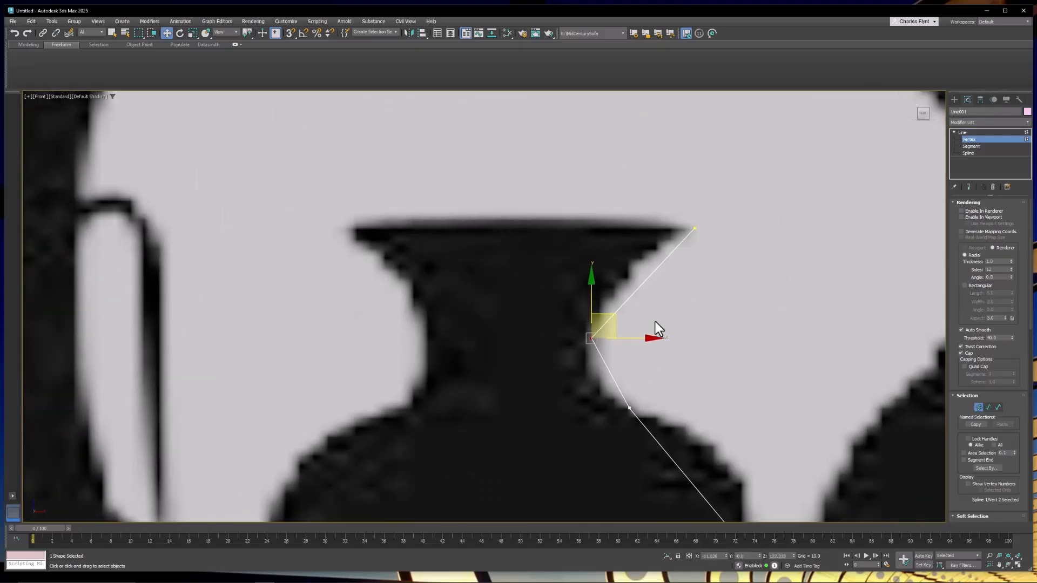
right_click(618, 347)
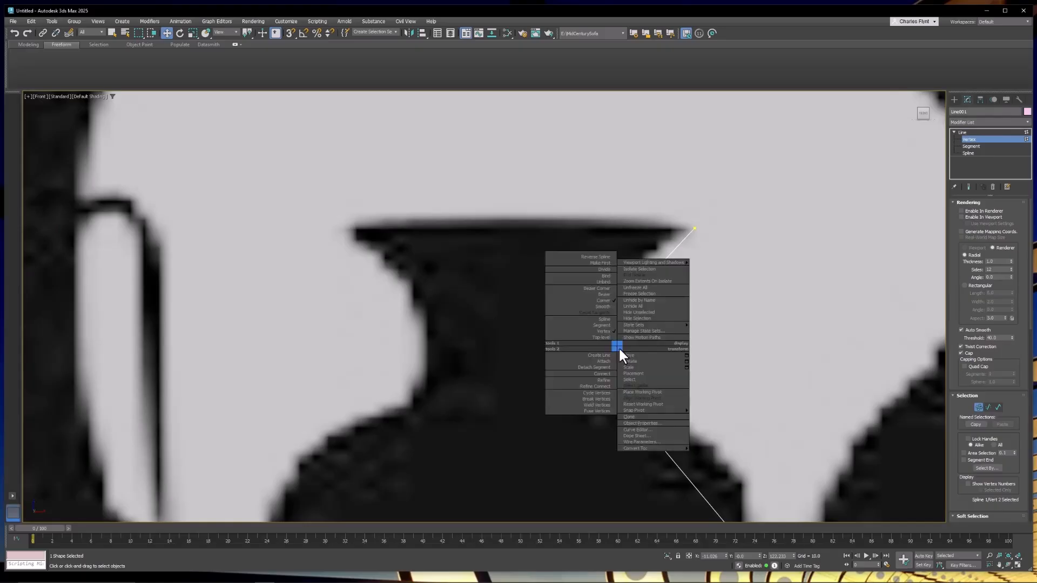
click(604, 294)
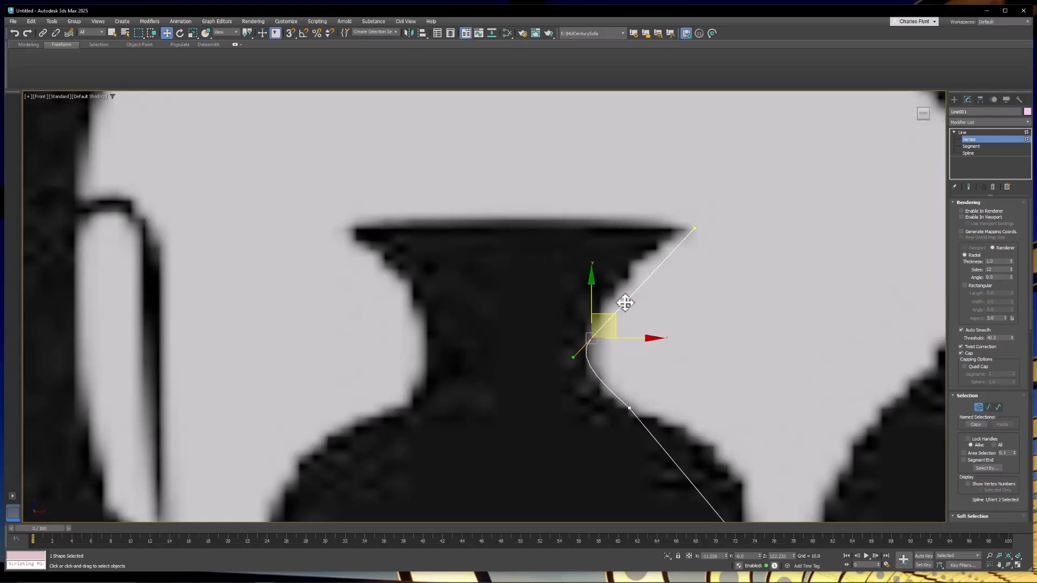
drag(625, 300, 591, 286)
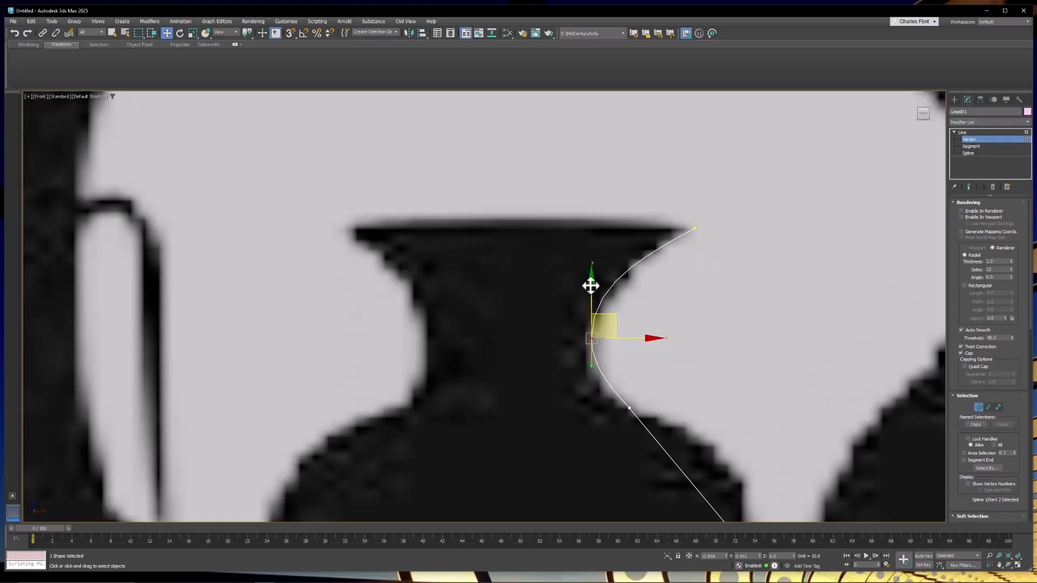
Make the shoulder vertex Bezier and adjust its handles to match the shoulder curve.
click(627, 403)
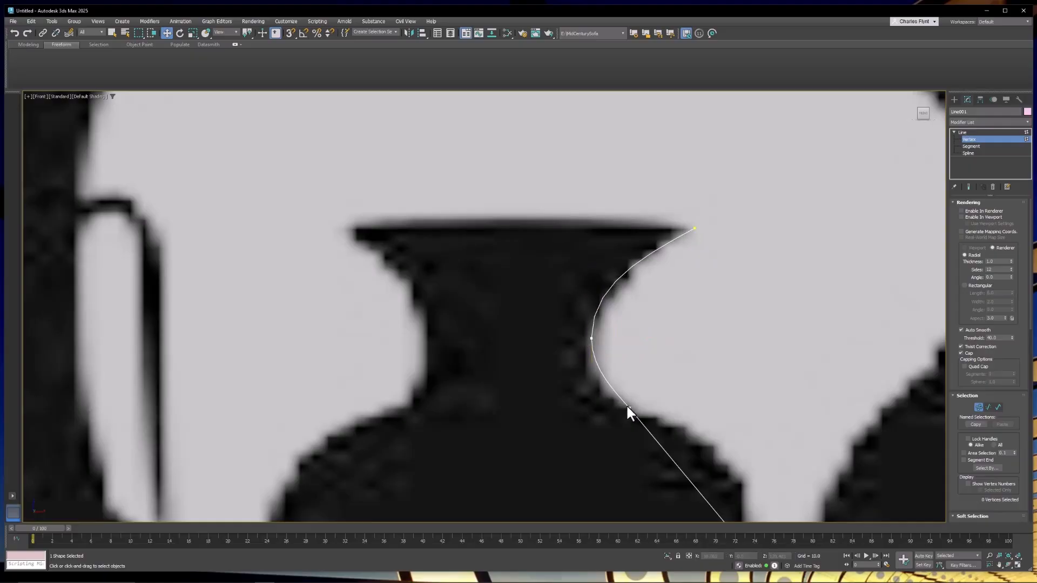
click(629, 407)
right_click(675, 350)
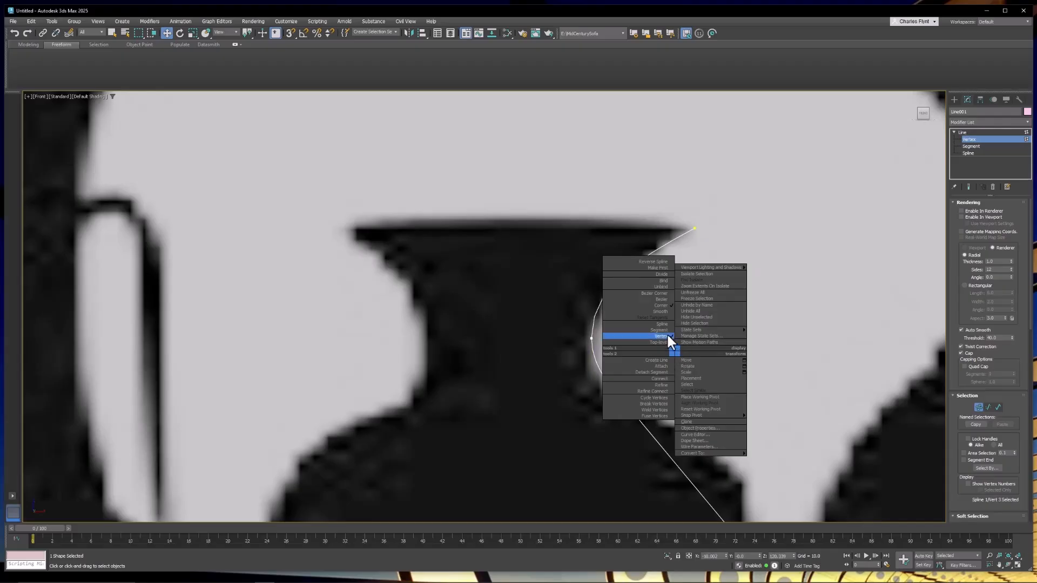
click(660, 300)
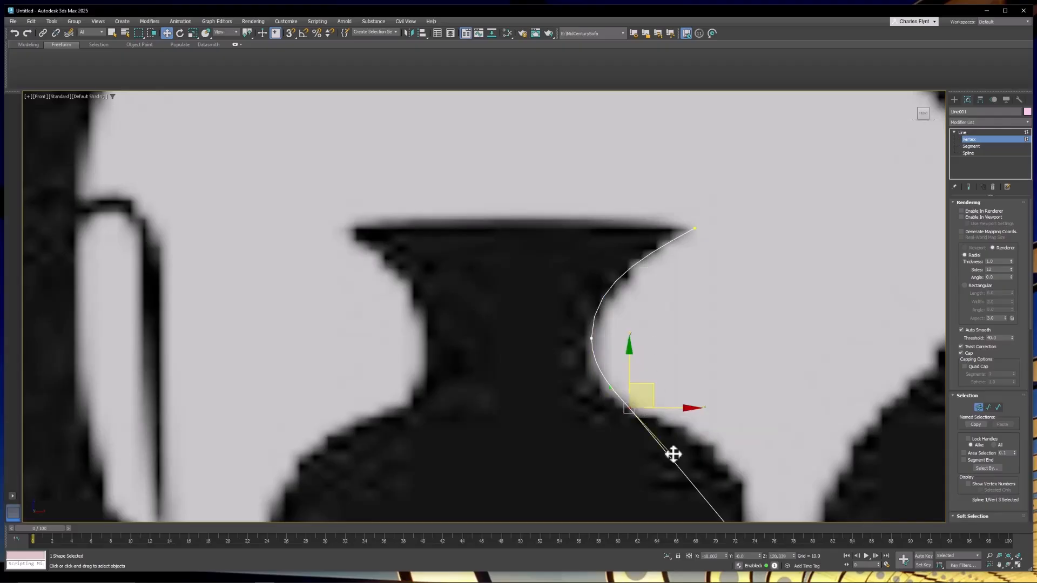
drag(673, 455, 673, 424)
mouse_move(682, 419)
mouse_down()
mouse_move(706, 419)
mouse_move(694, 414)
mouse_up()
Make the widest body vertex Bezier and adjust its handles to follow the vase's belly.
middle_drag(740, 470, 651, 243)
click(670, 330)
right_click(672, 329)
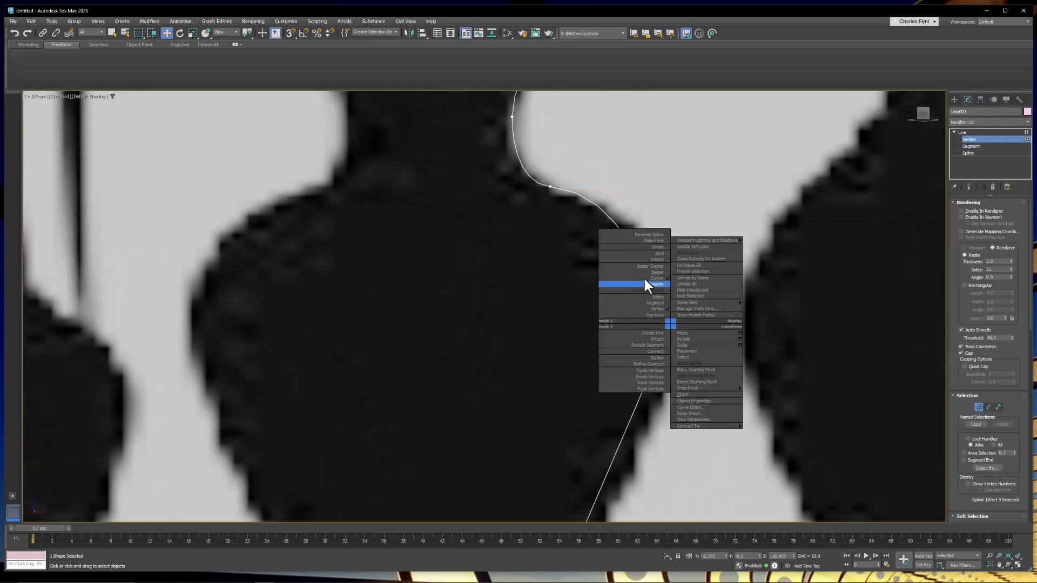
click(645, 270)
scroll(689, 312, down, 4)
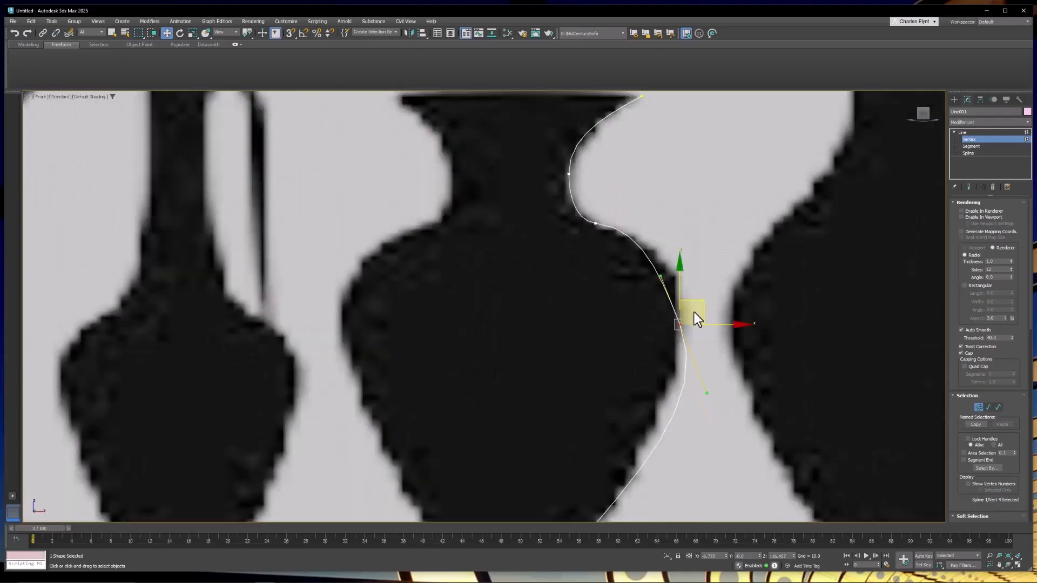
drag(680, 282, 685, 281)
middle_drag(698, 348, 731, 219)
Make the vertex above the foot Bezier and adjust its handles to fit the lower curve.
scroll(647, 320, up, 5)
click(673, 362)
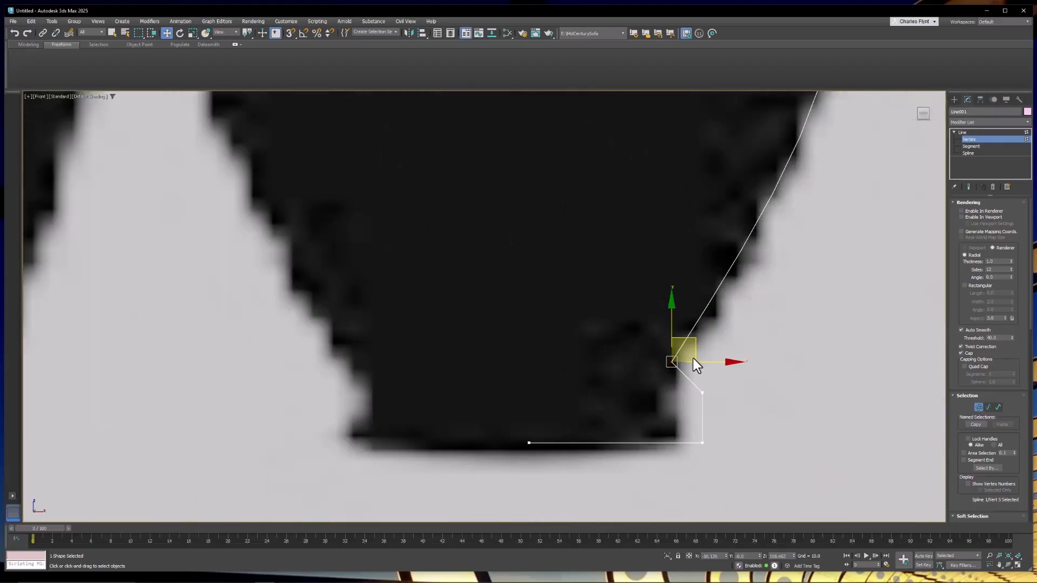
scroll(693, 358, up, 3)
right_click(646, 277)
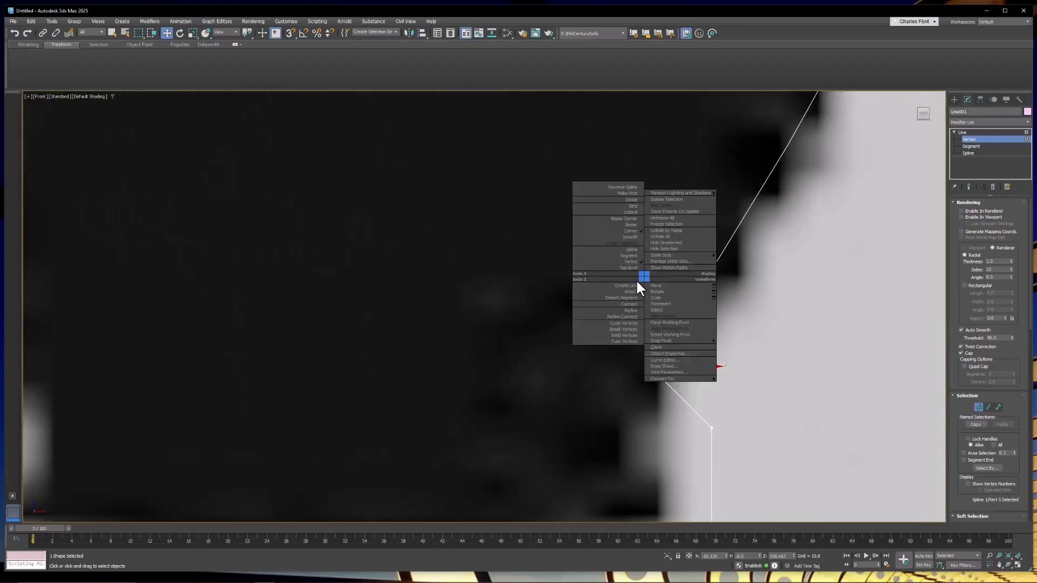
click(629, 226)
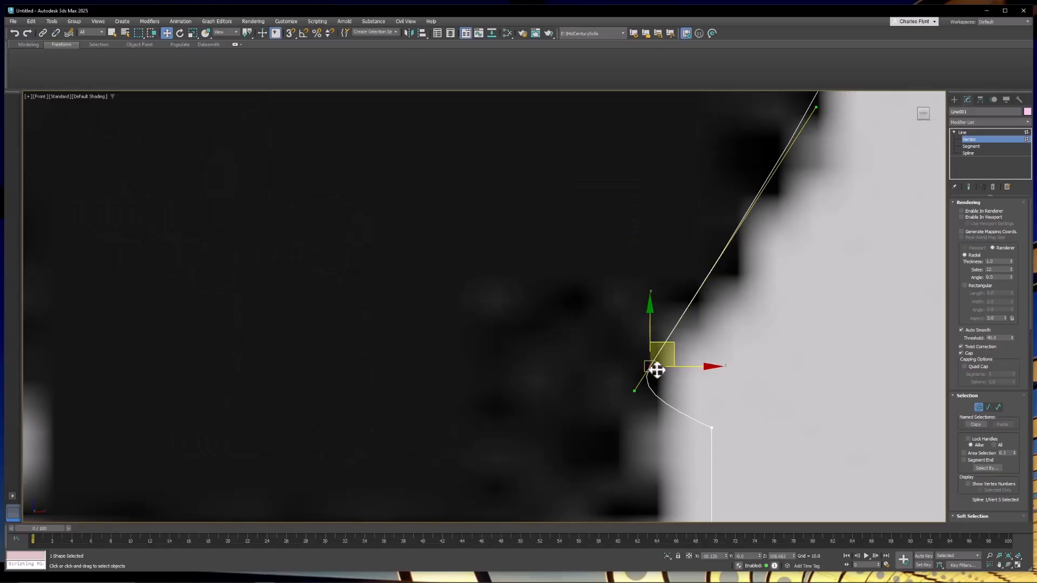
drag(637, 386, 708, 248)
middle_drag(747, 375, 715, 265)
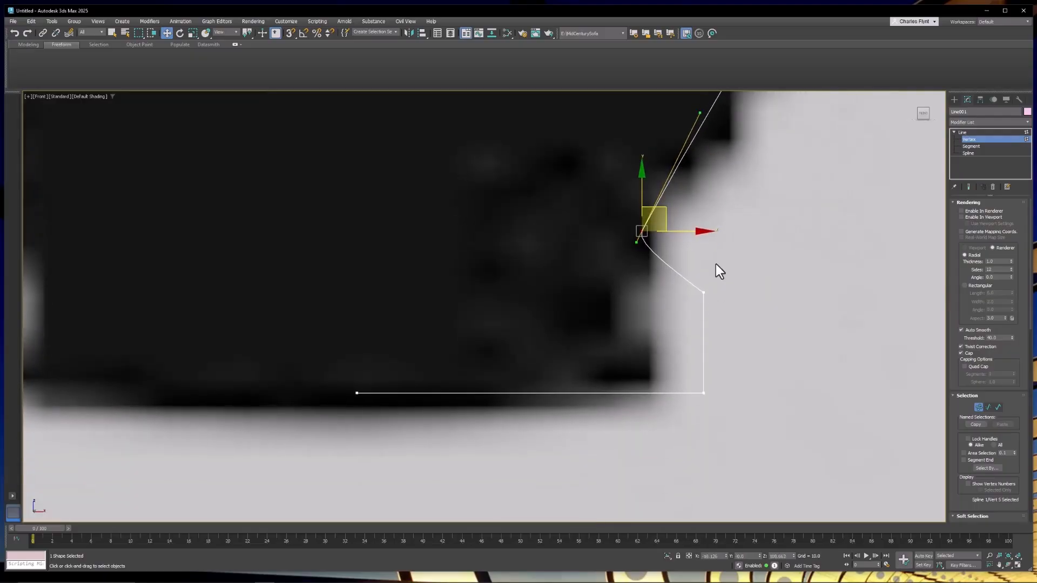
click(704, 293)
Leave vertex editing, apply a Lathe modifier to the line, and align it to Min.
scroll(712, 336, down, 2)
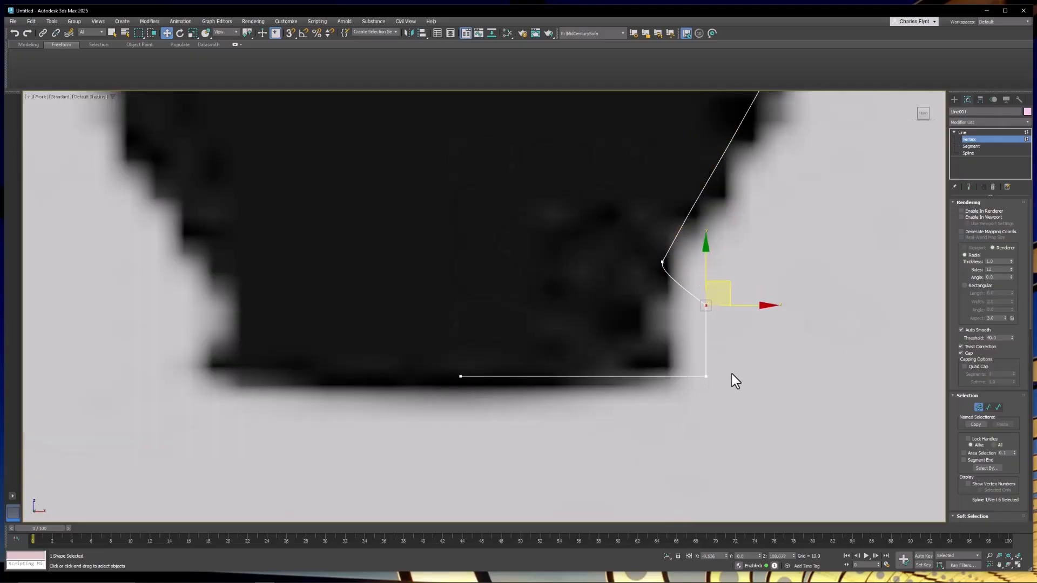
click(984, 131)
scroll(750, 291, down, 4)
middle_drag(741, 273, 676, 454)
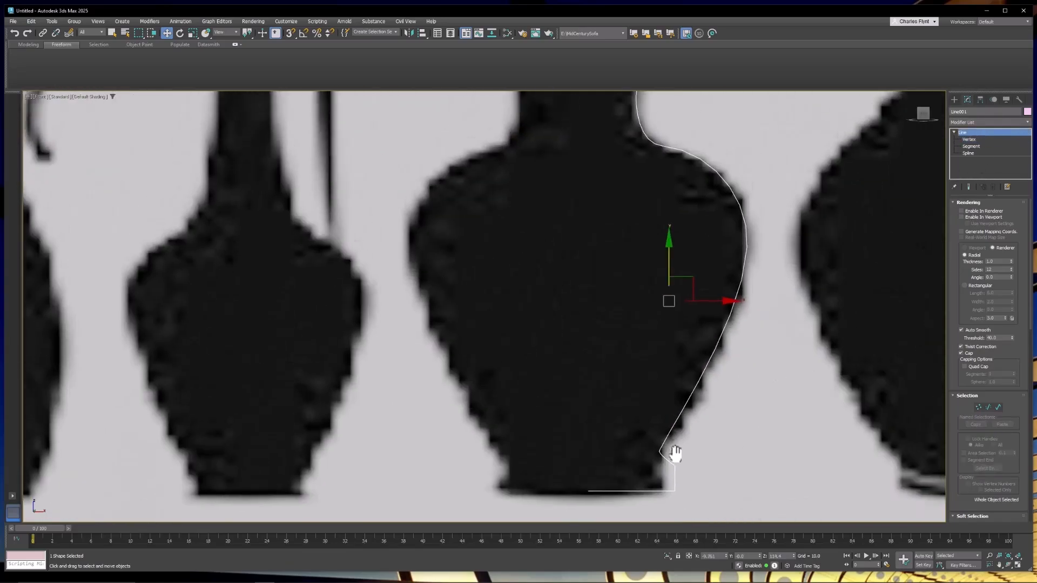
scroll(675, 453, down, 3)
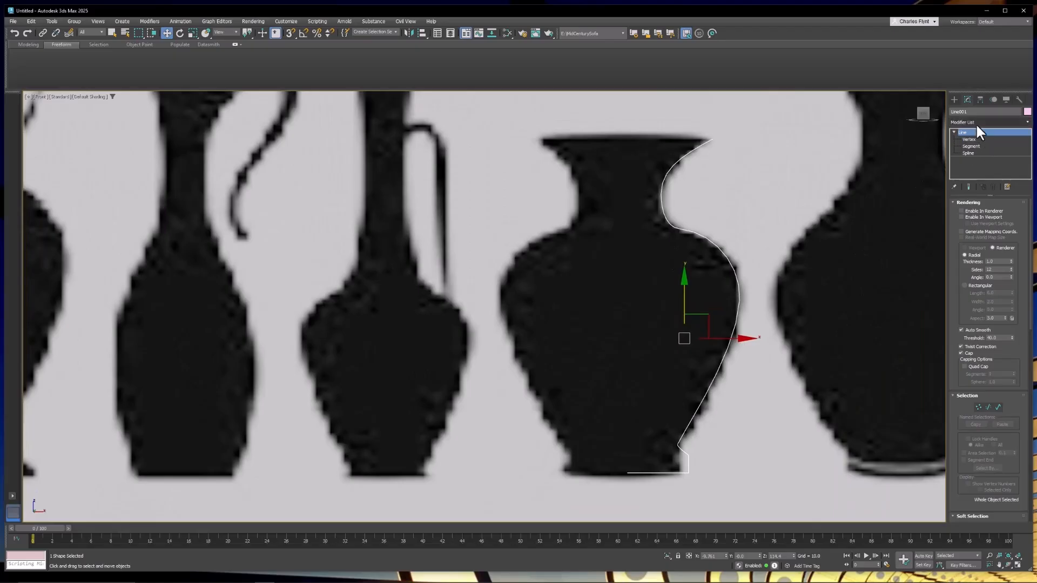
click(976, 123)
scroll(980, 464, down, 20)
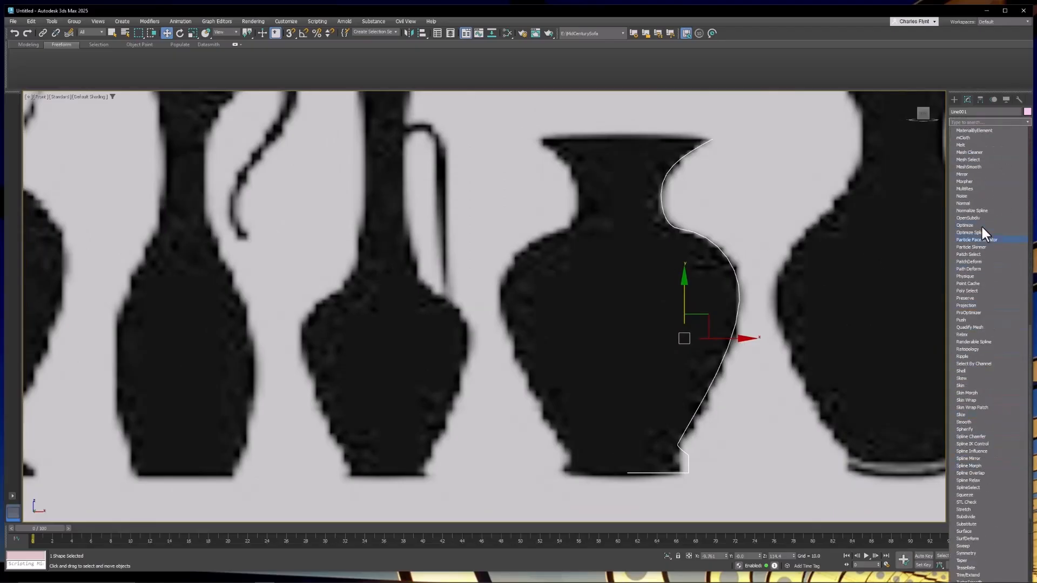
scroll(961, 254, up, 4)
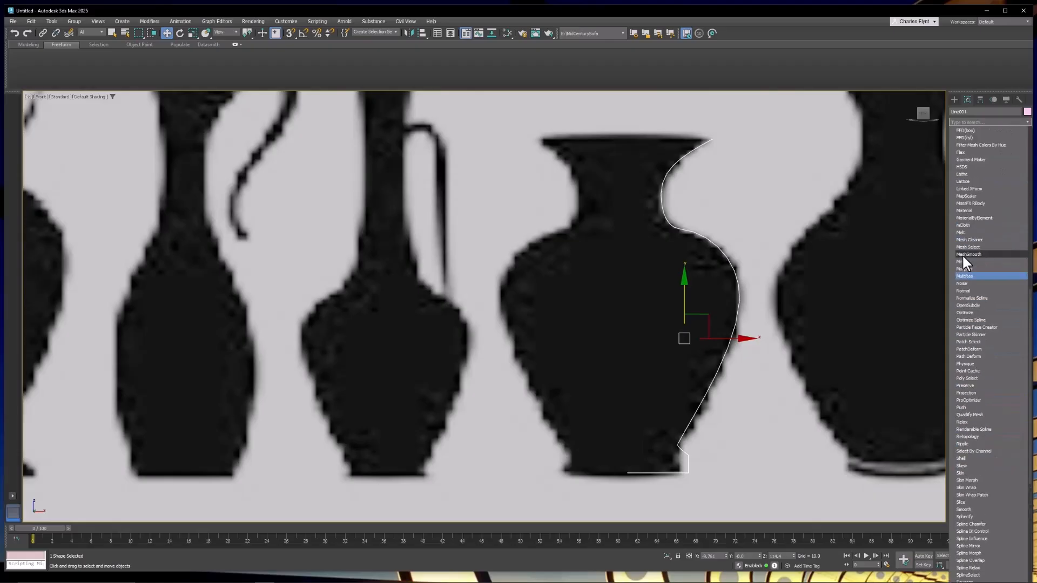
click(976, 175)
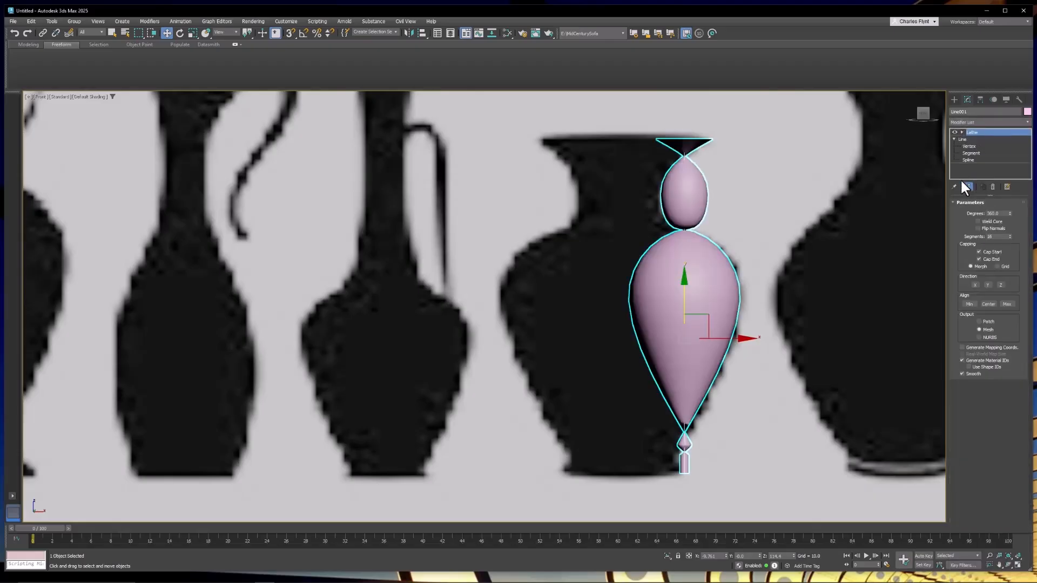
click(970, 304)
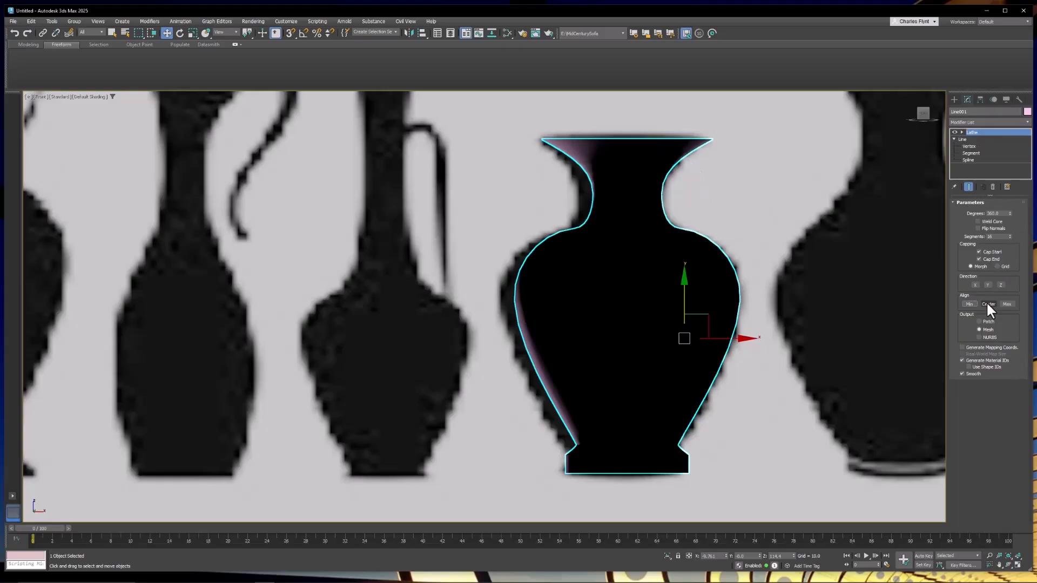
Enable Flip Normals on the Lathe so the vase surface displays correctly.
middle_drag(685, 262, 709, 314)
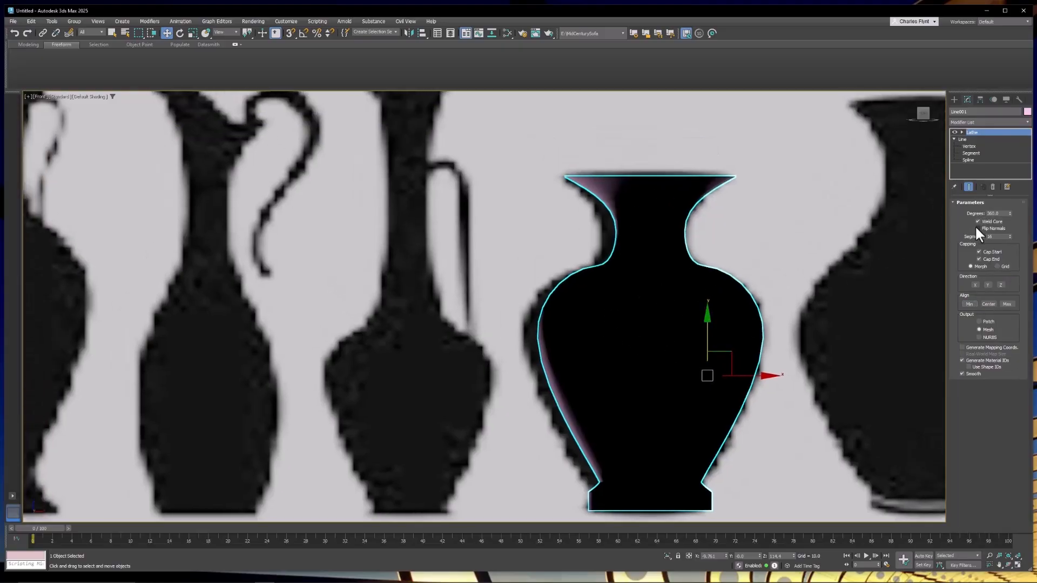
click(978, 228)
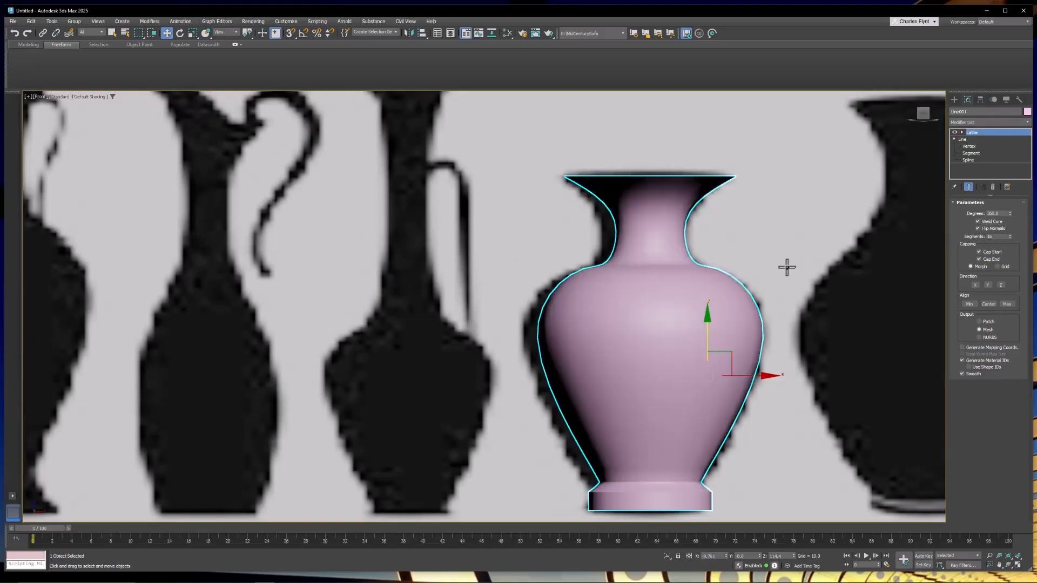
middle_drag(659, 282, 572, 285)
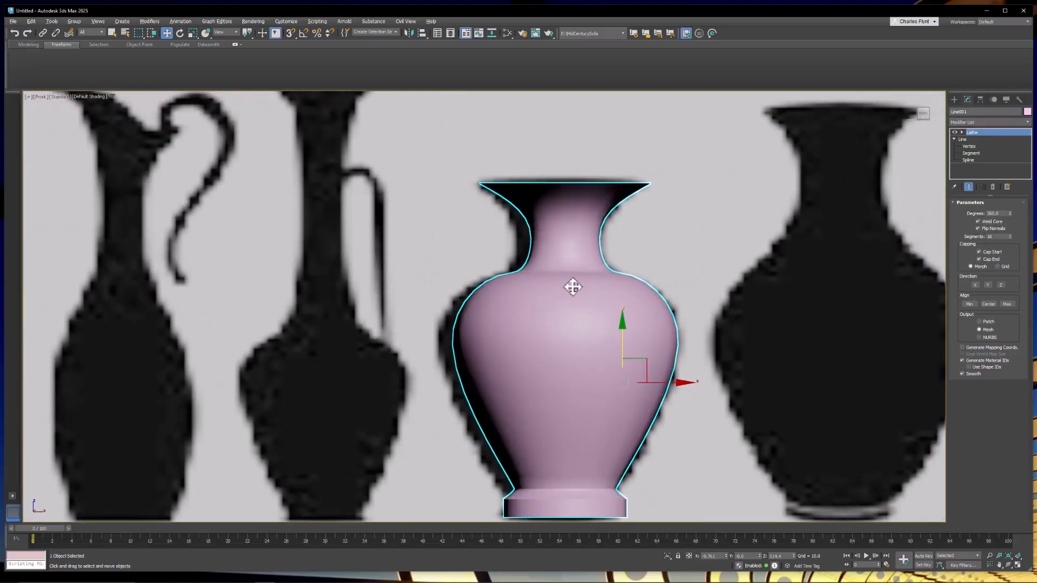
Select the reference image plane and hide it.
right_click(708, 184)
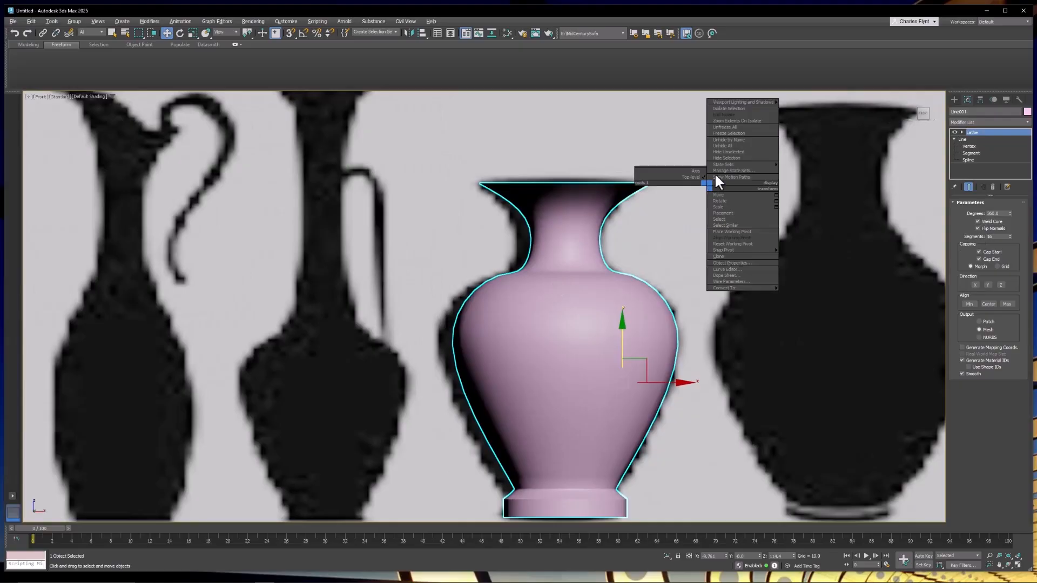
click(597, 116)
right_click(723, 135)
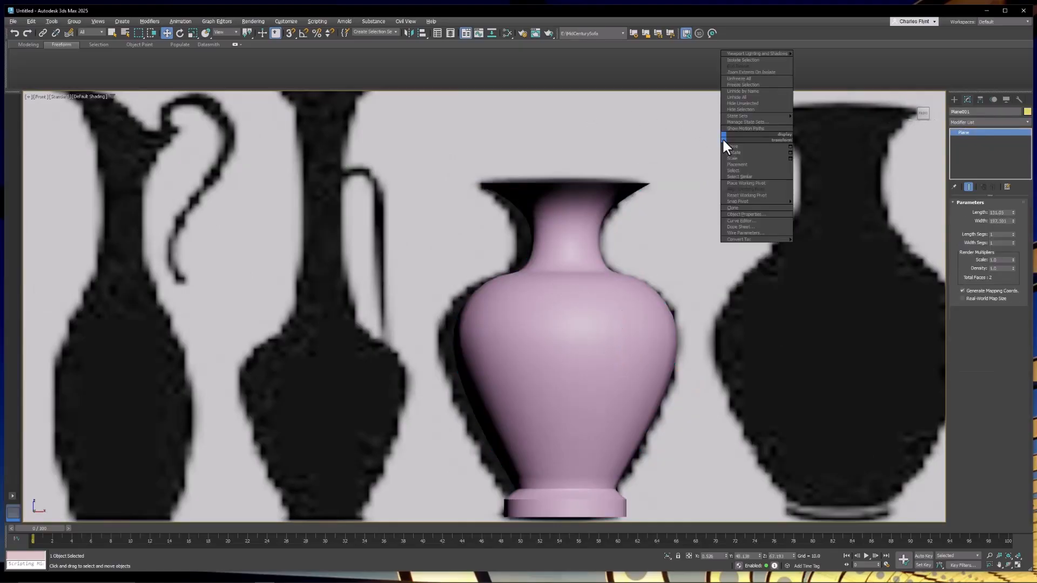
click(759, 108)
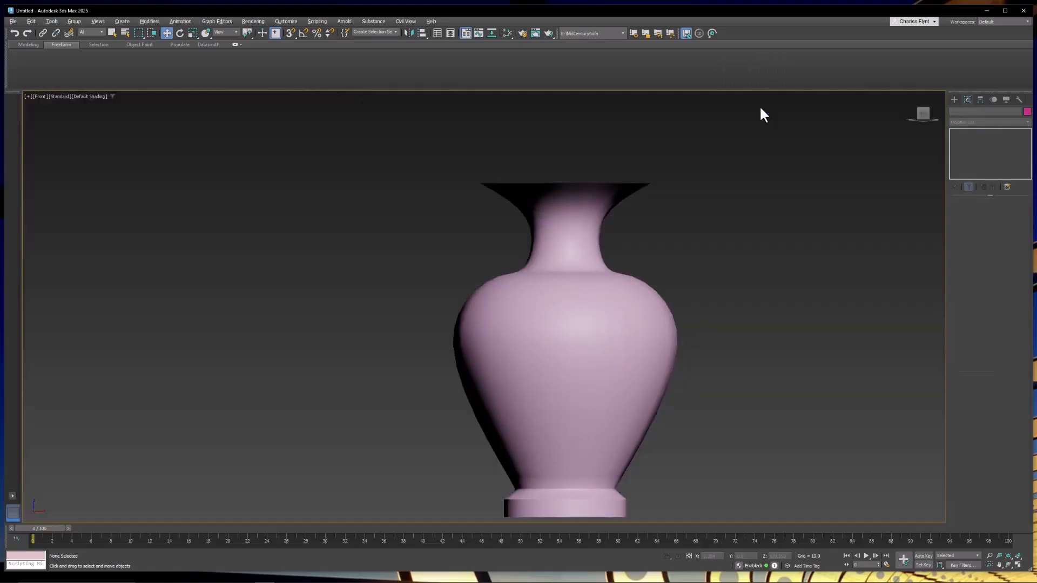
Select the vase and raise the Lathe segments to 67.
scroll(621, 276, down, 10)
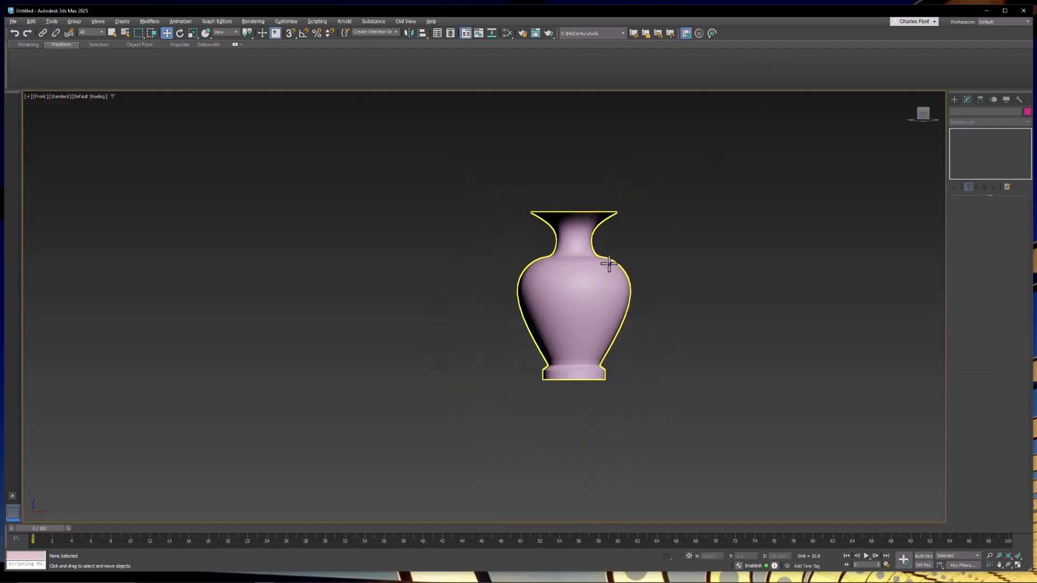
alt+middle_drag(578, 326, 632, 440)
click(580, 330)
scroll(582, 334, up, 5)
scroll(576, 359, up, 5)
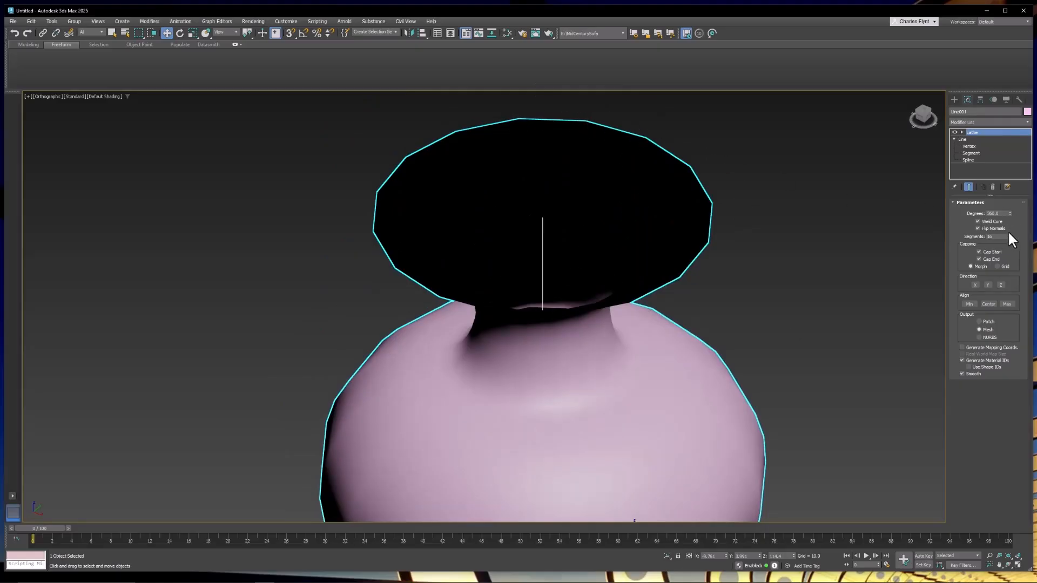
drag(1009, 237, 1018, 214)
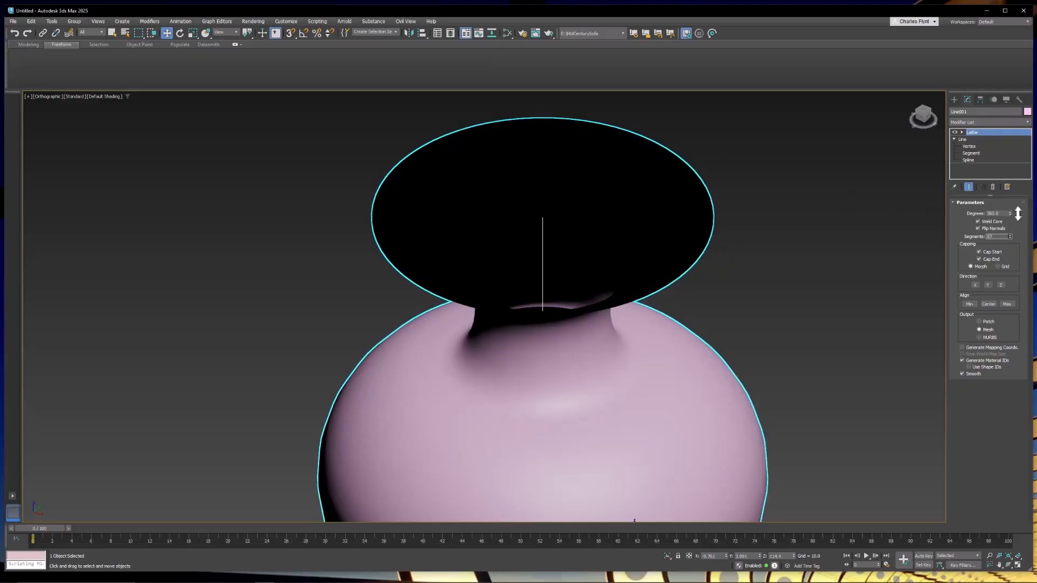
Select the Line level of the vase and raise its interpolation steps to smooth the profile.
middle_drag(717, 287, 736, 248)
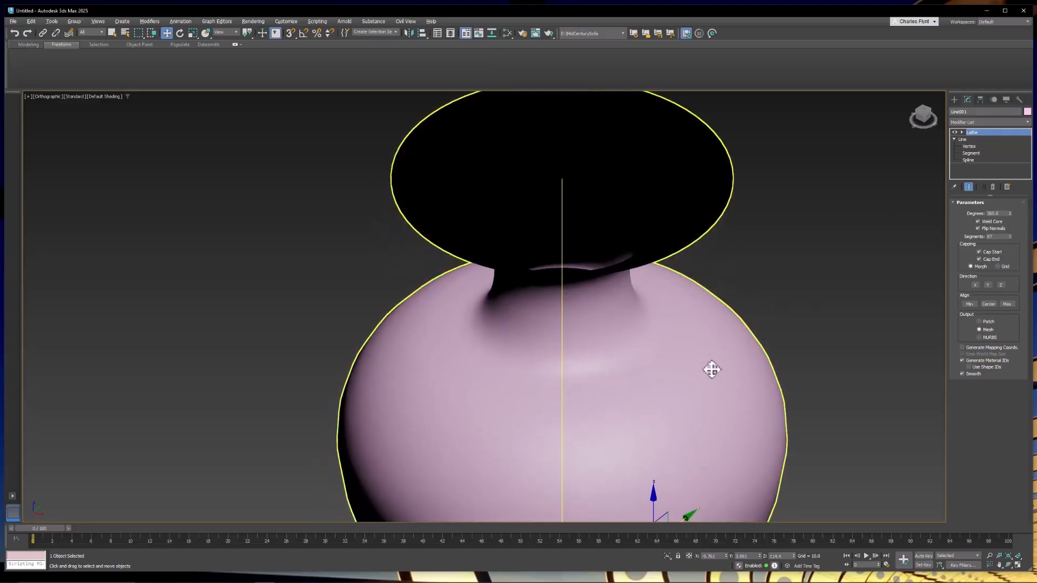
alt+middle_drag(711, 368, 715, 335)
scroll(716, 335, up, 5)
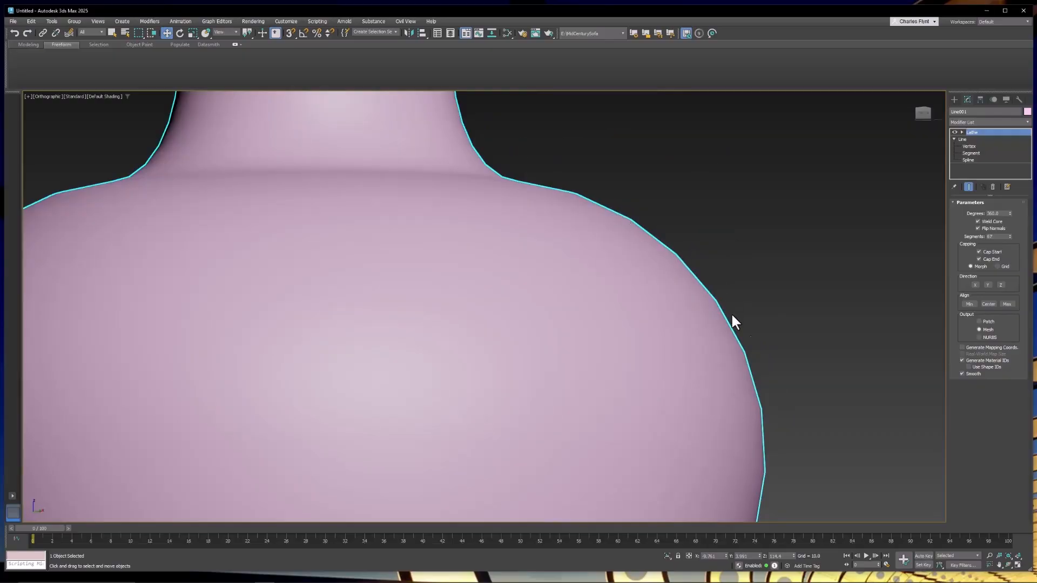
click(964, 139)
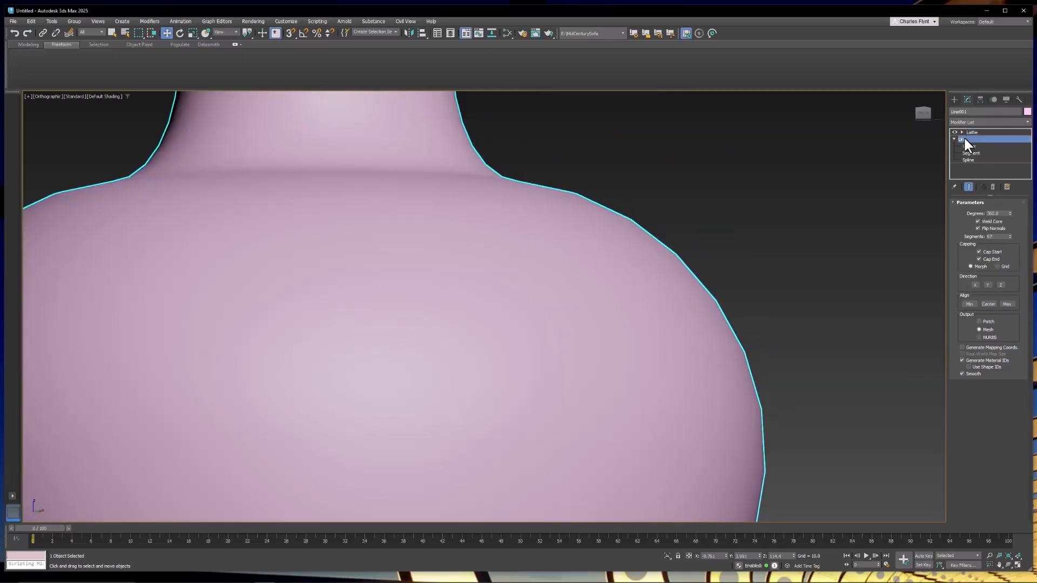
scroll(1002, 448, down, 5)
scroll(1002, 448, down, 10)
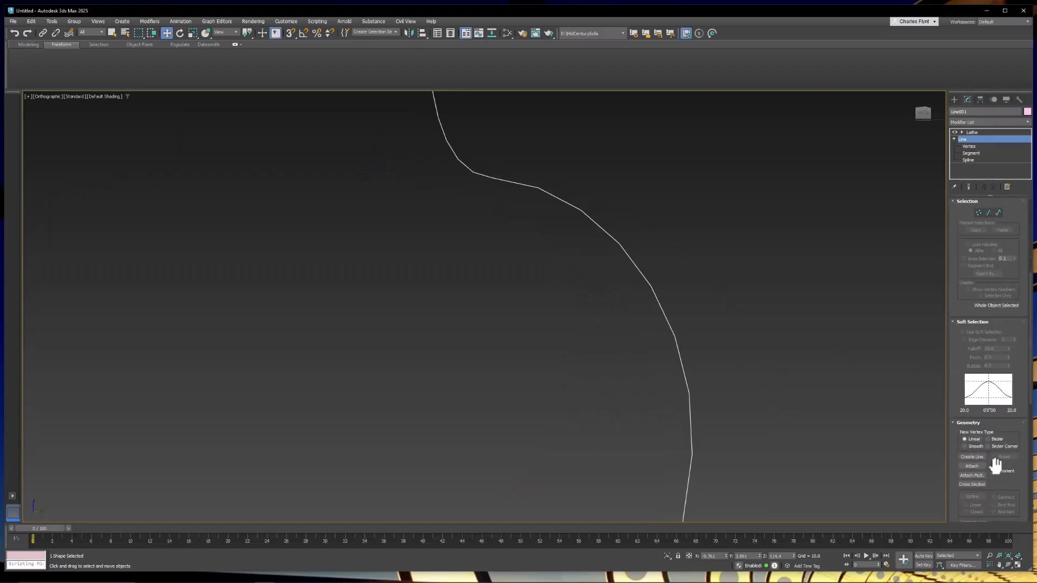
scroll(993, 480, down, 2)
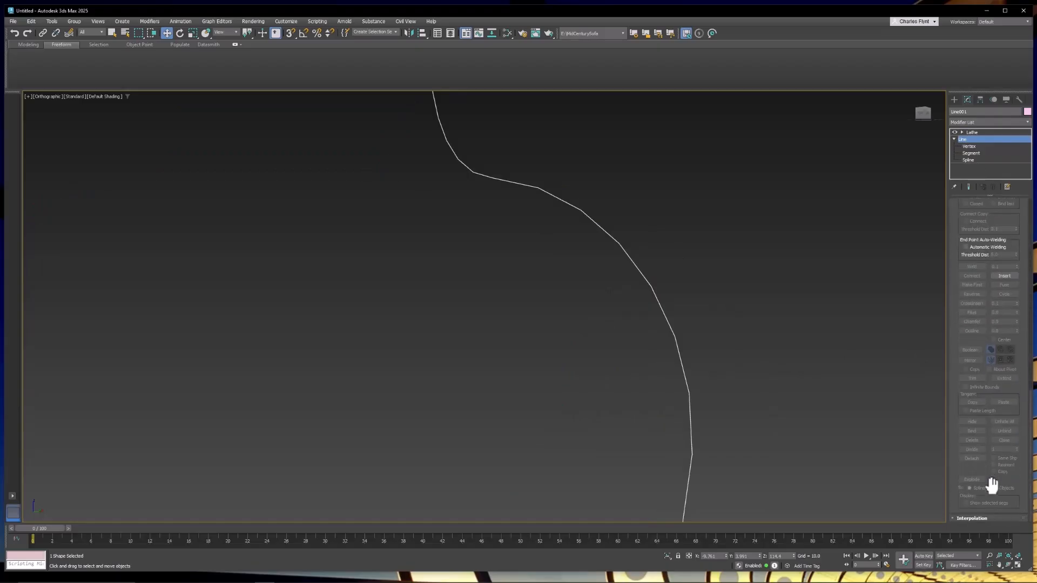
click(954, 517)
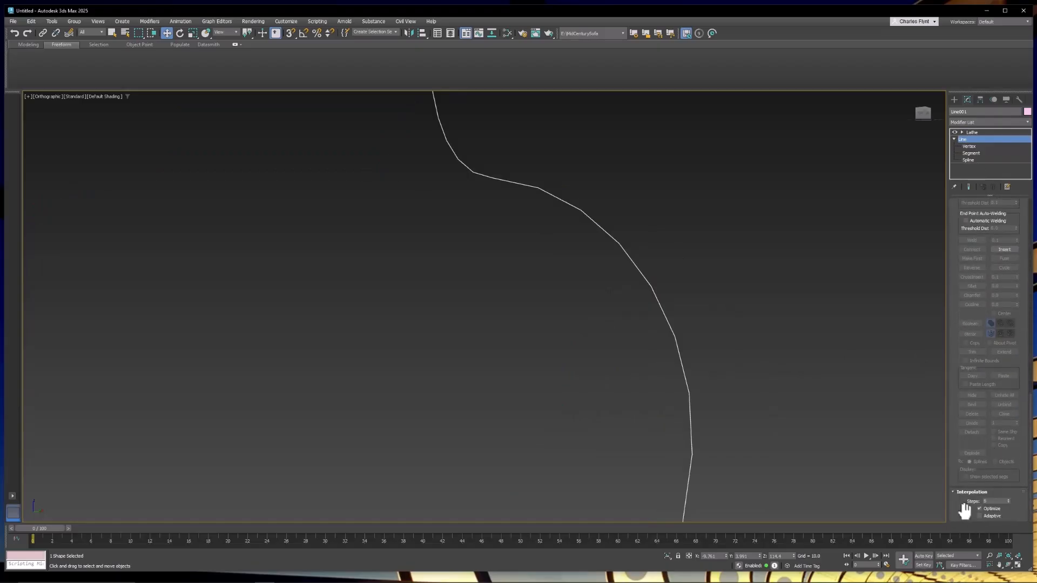
click(979, 501)
key(Return)
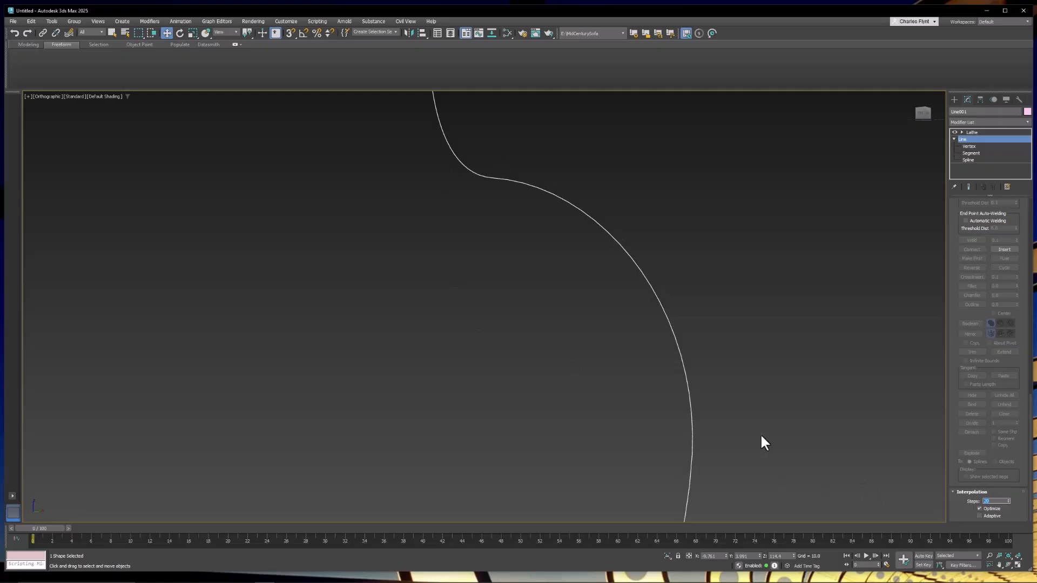
Apply a Shell modifier on top of the Lathe.
click(970, 131)
scroll(615, 238, down, 5)
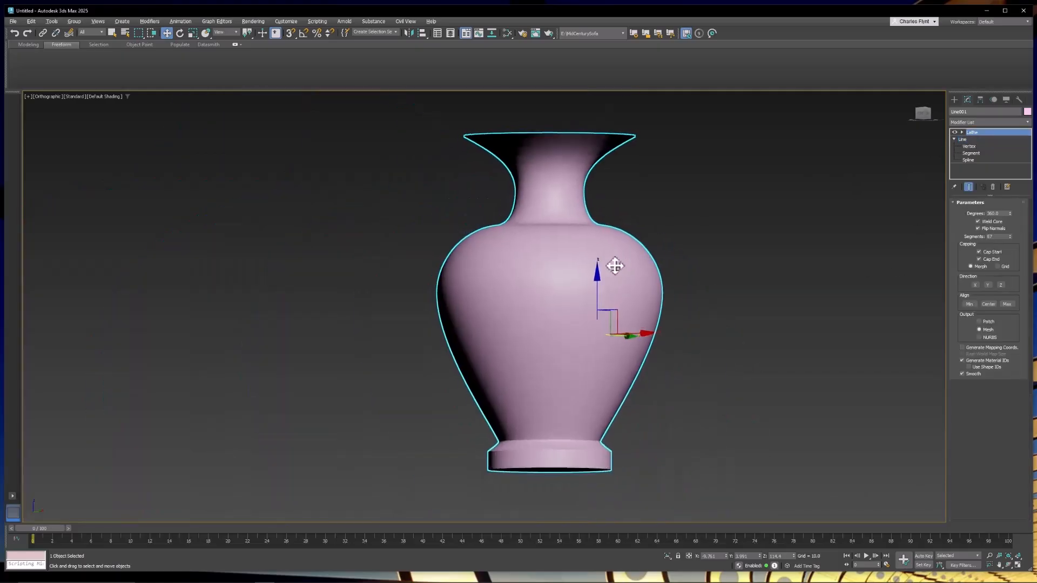
alt+middle_drag(614, 266, 621, 328)
click(995, 123)
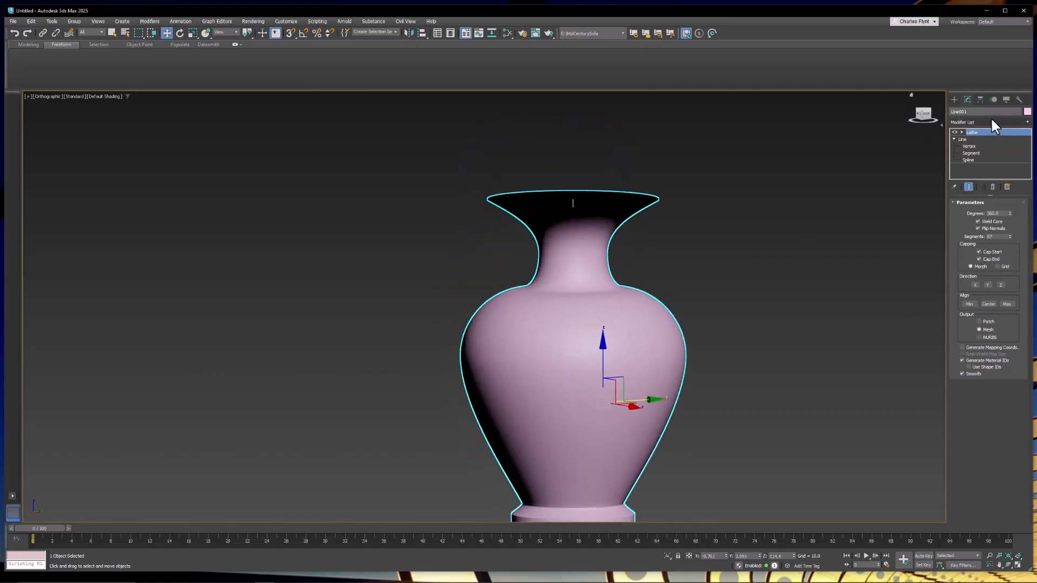
text(s)
key(Return)
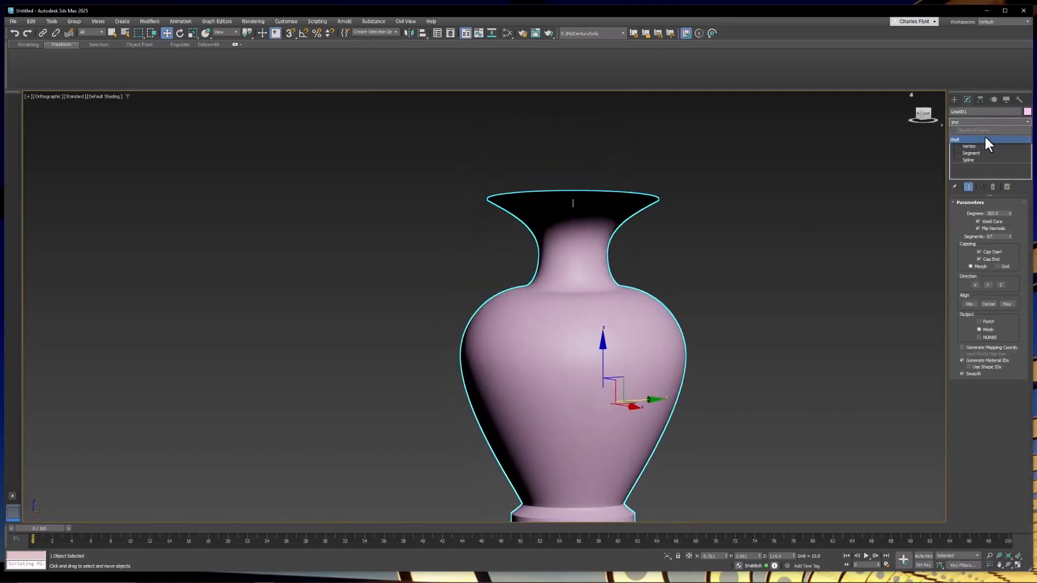
Set the Shell's outer amount to 0 and its inner amount to 0.38.
scroll(711, 249, up, 2)
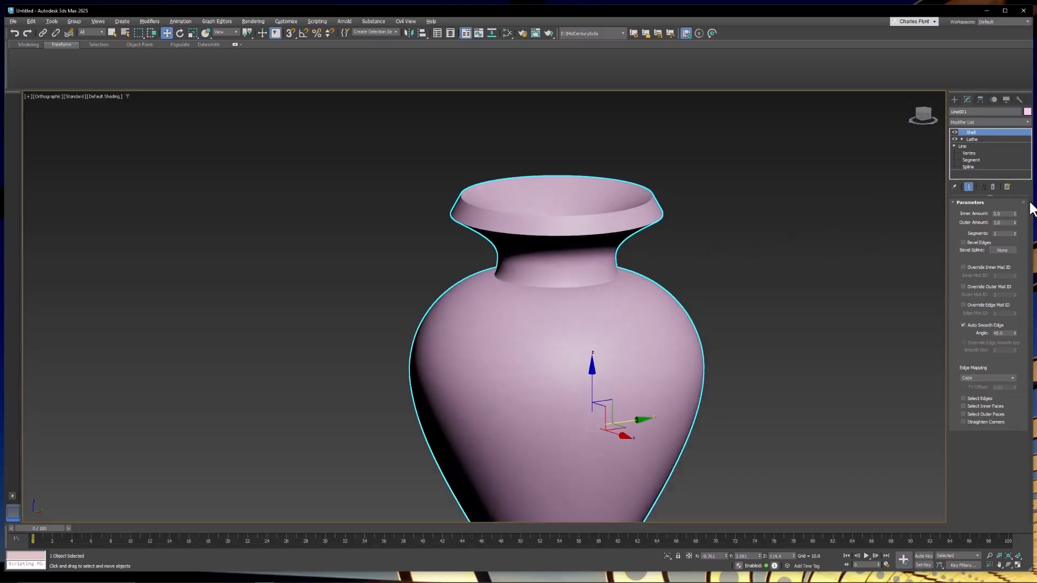
right_click(1014, 222)
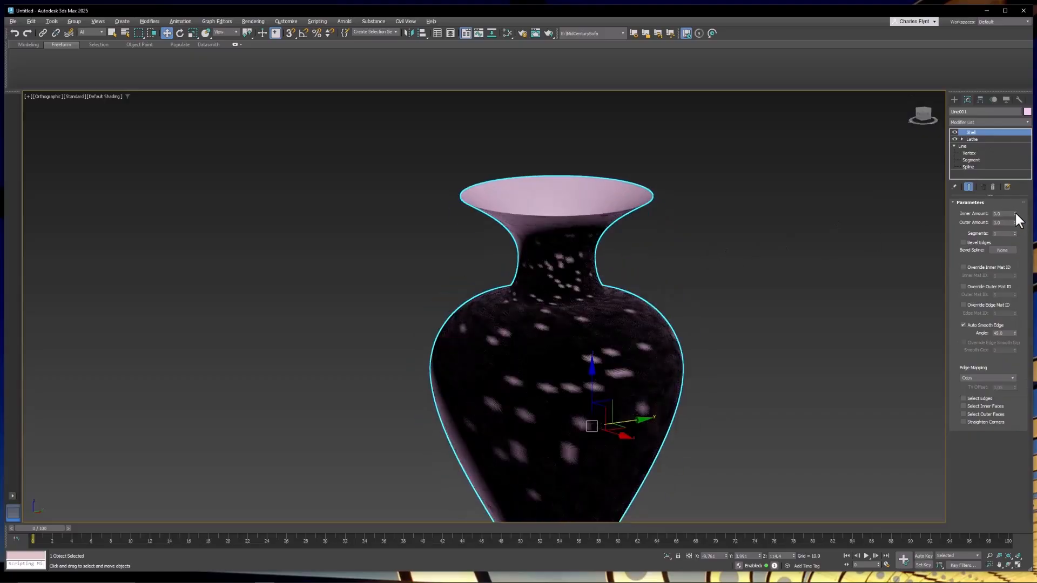
drag(1015, 212, 1020, 199)
Switch to the front view, frame the vase, and unhide all hidden objects.
alt+middle_drag(662, 253, 620, 275)
scroll(614, 265, down, 3)
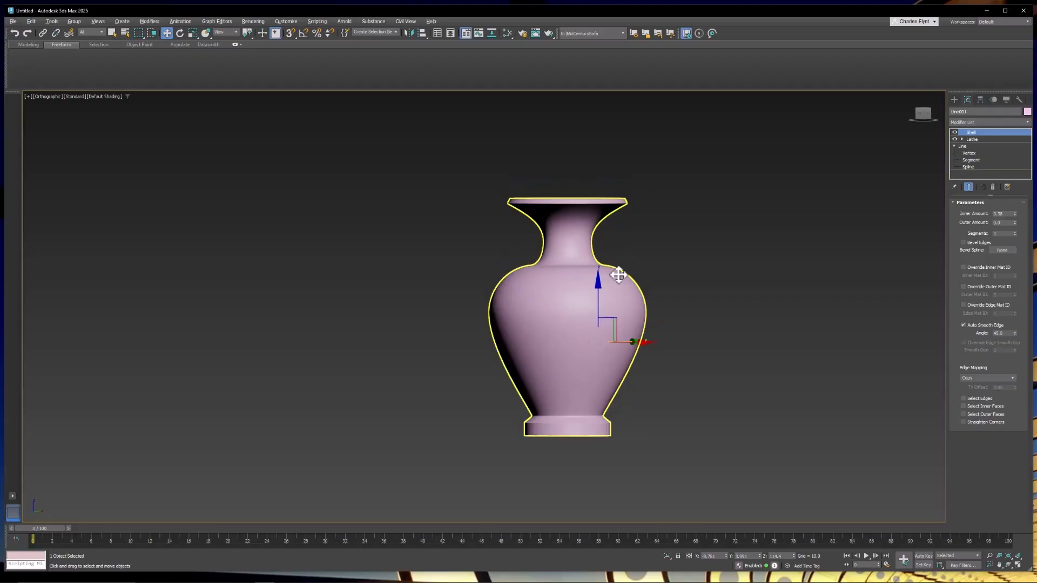
key(f)
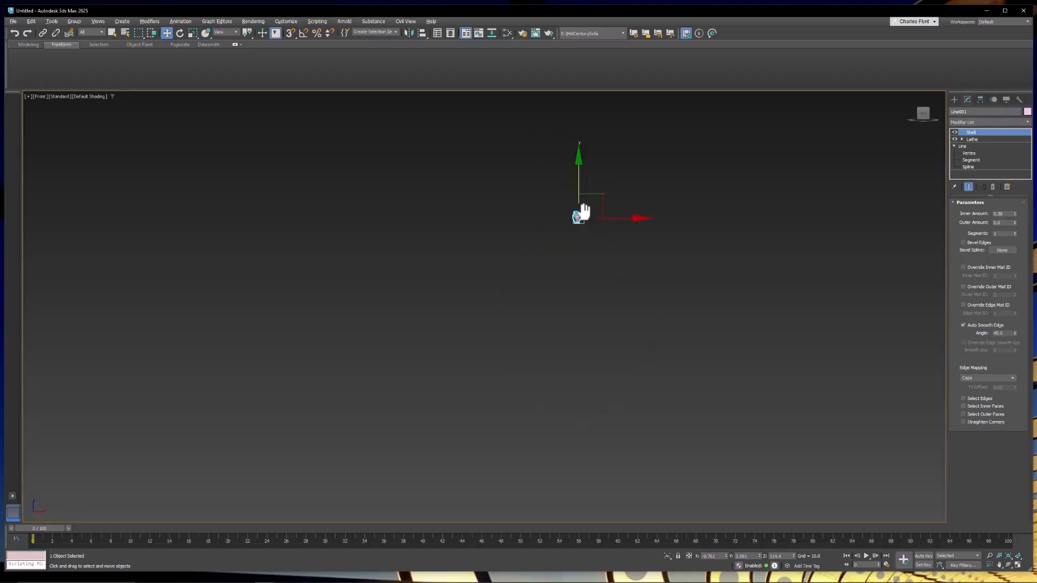
key(z)
right_click(587, 259)
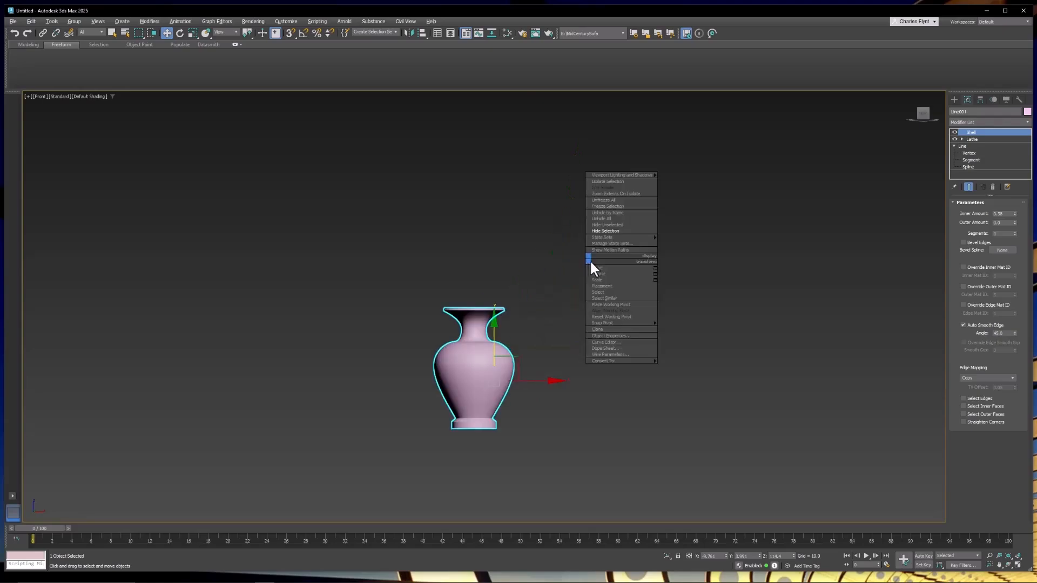
click(636, 219)
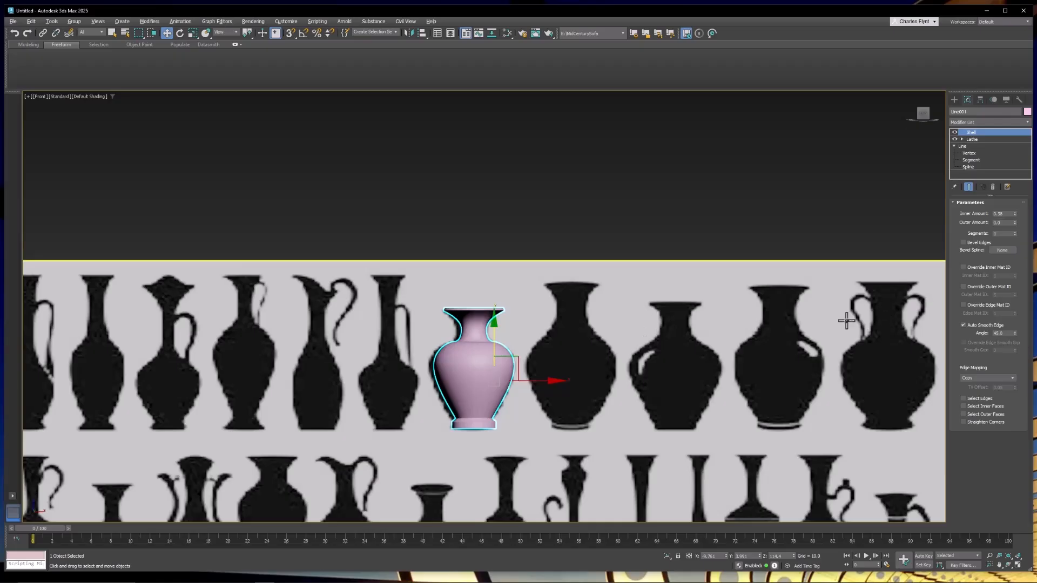
Draw a four-point line for a handle from the vase neck out and down to the body.
middle_drag(510, 342, 479, 319)
scroll(476, 324, up, 4)
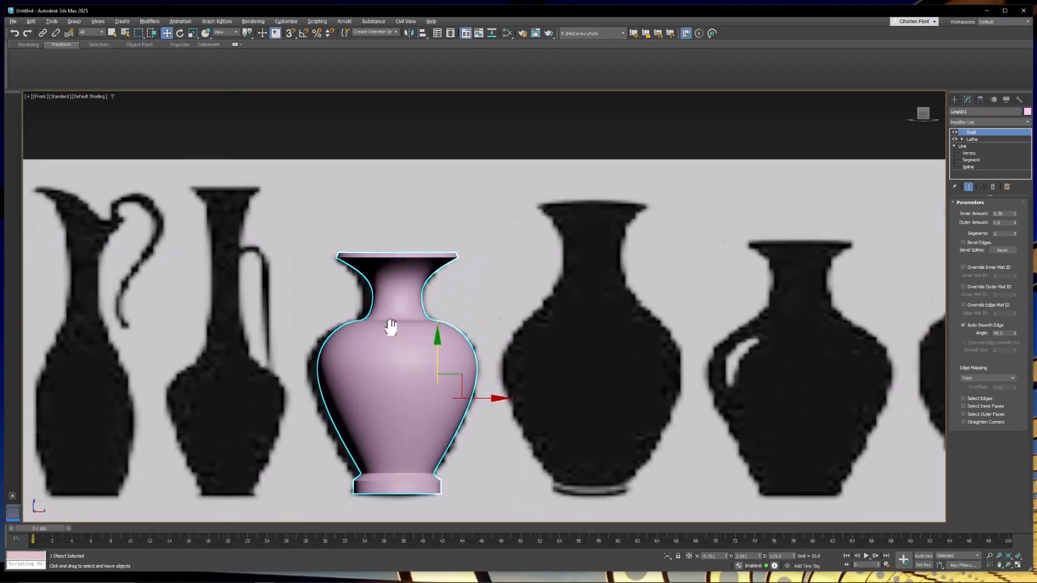
middle_drag(391, 327, 509, 274)
scroll(437, 301, up, 3)
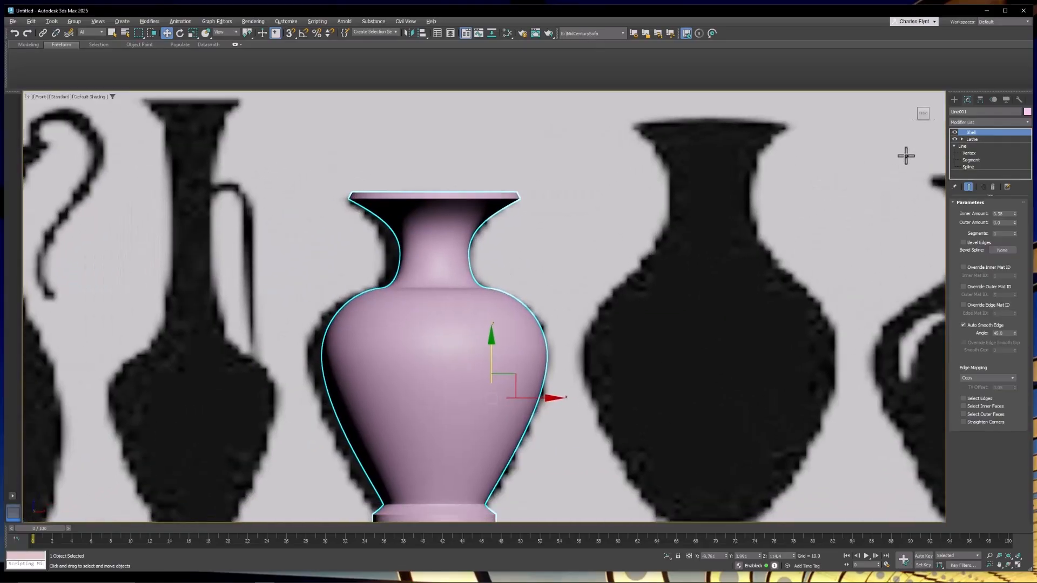
click(954, 100)
click(967, 163)
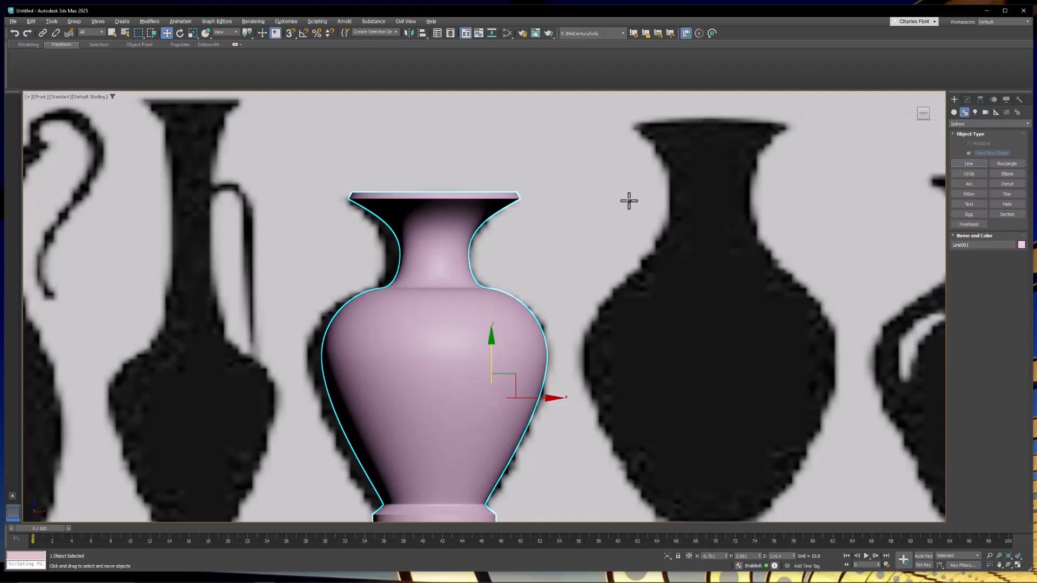
click(473, 264)
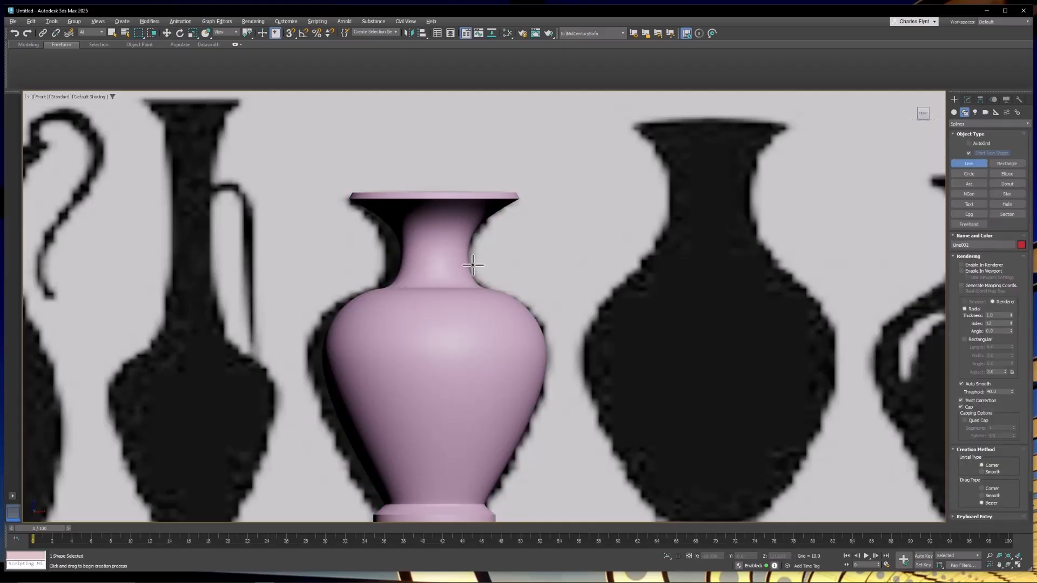
click(536, 219)
click(571, 291)
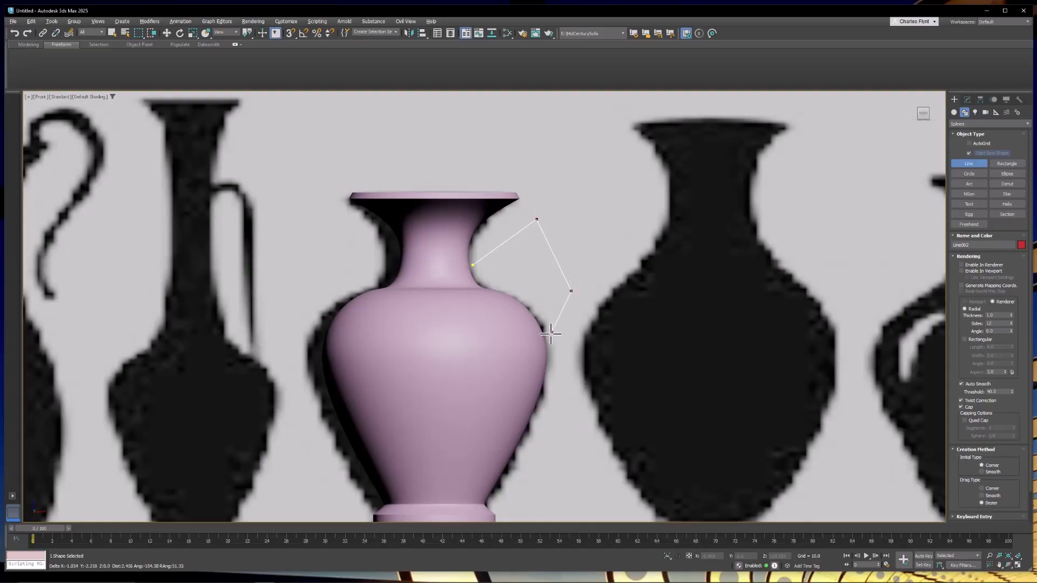
click(535, 363)
right_click(536, 363)
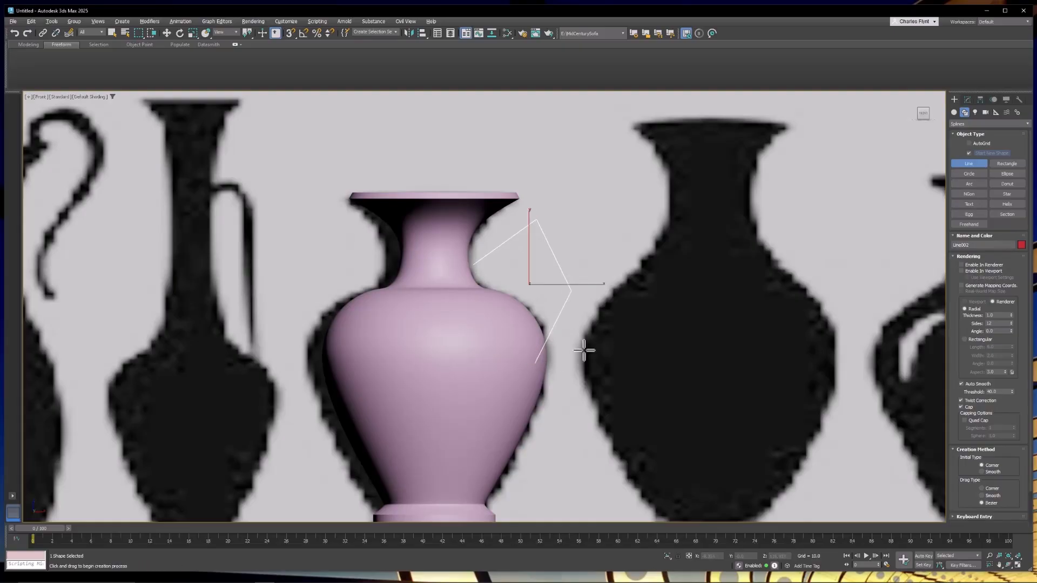
Edit the handle line's vertices, curving the top vertex and adjusting its shape.
click(968, 100)
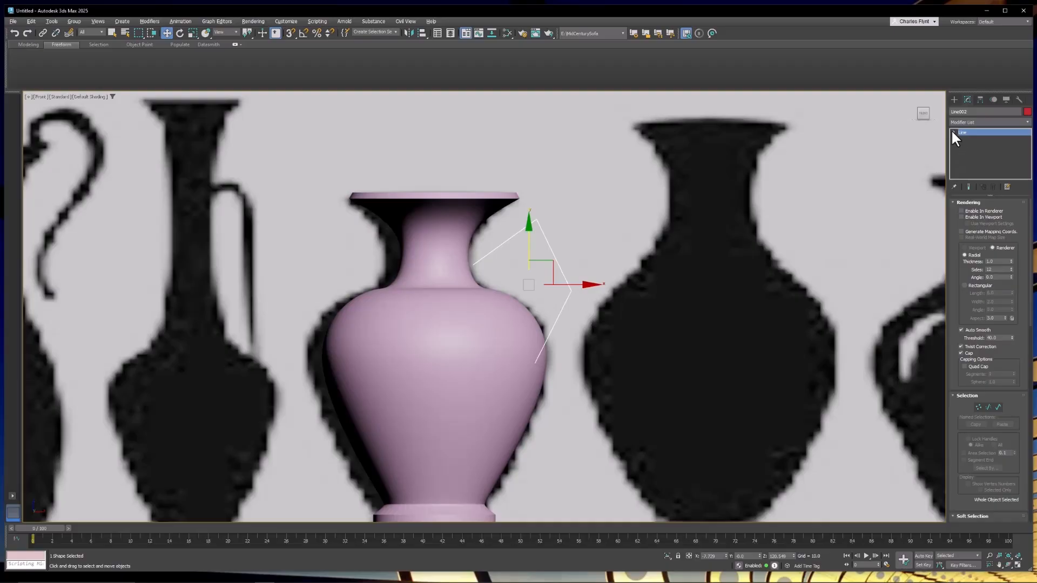
click(968, 140)
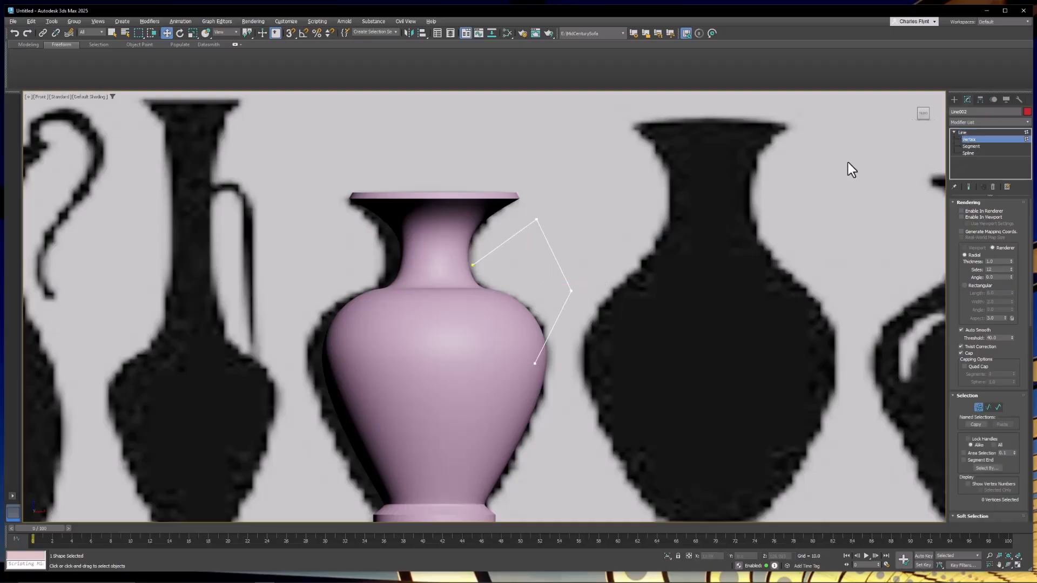
click(534, 221)
right_click(593, 205)
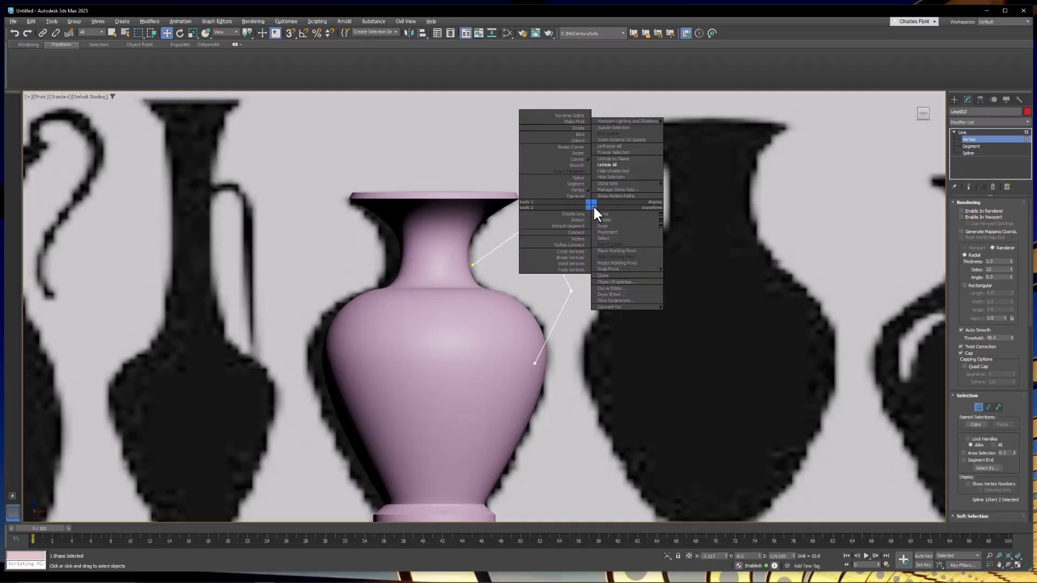
click(585, 158)
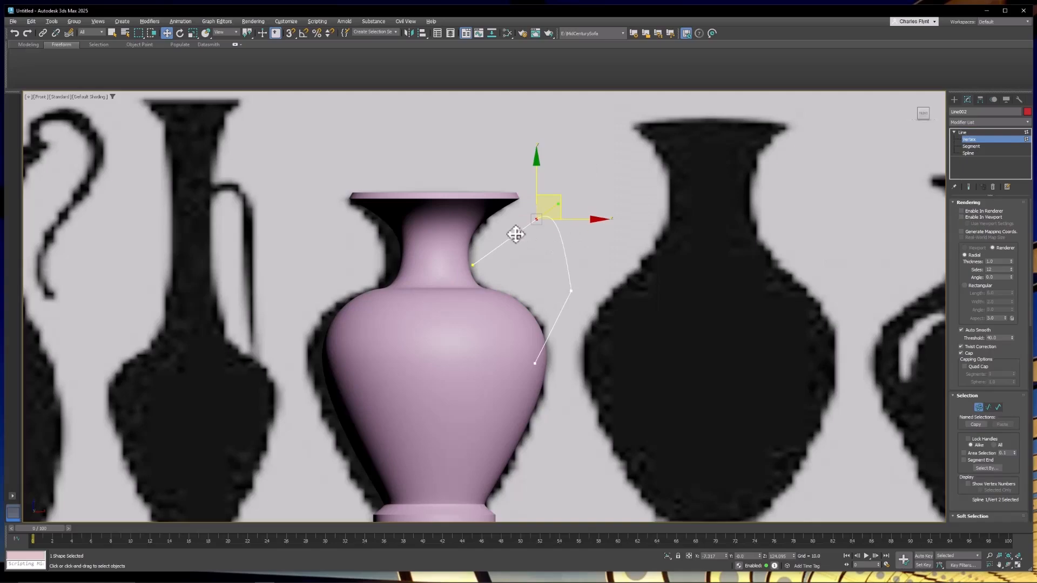
drag(514, 232, 510, 219)
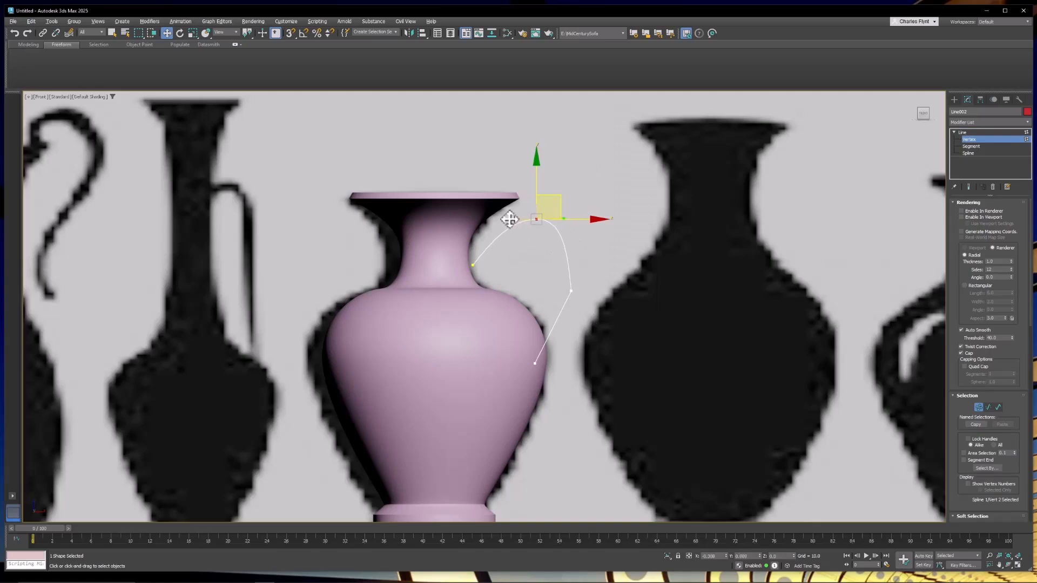
Curve the handle's middle vertex, adjust it, and enable the line's rendering in the viewport.
click(571, 292)
right_click(556, 276)
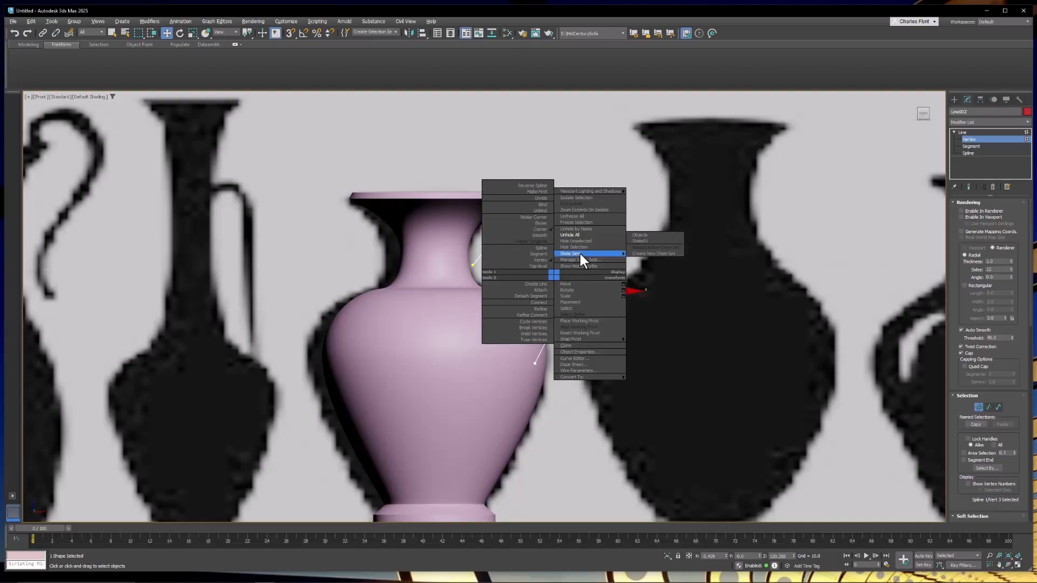
click(542, 222)
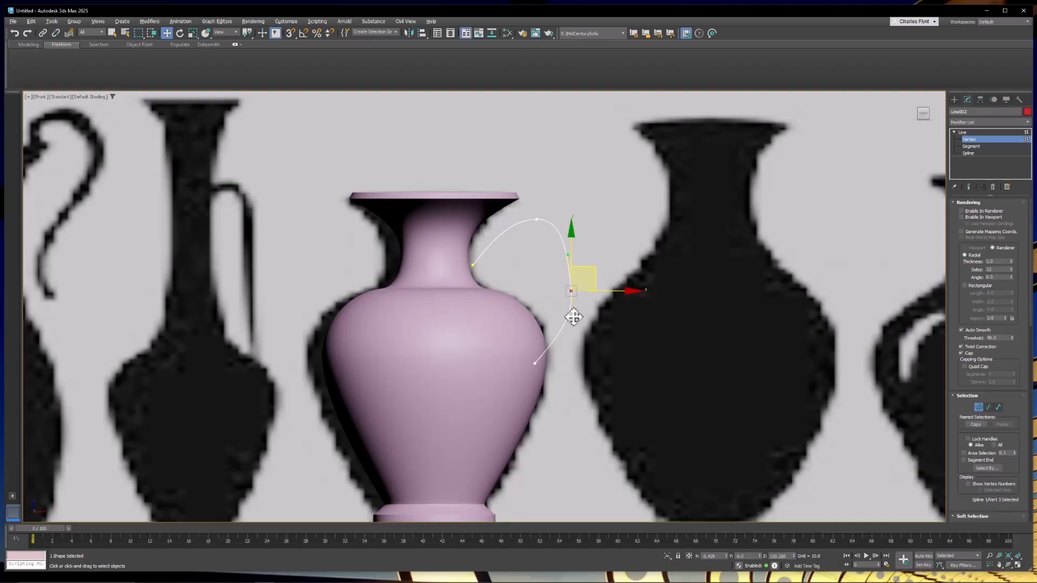
drag(572, 316, 563, 315)
click(961, 217)
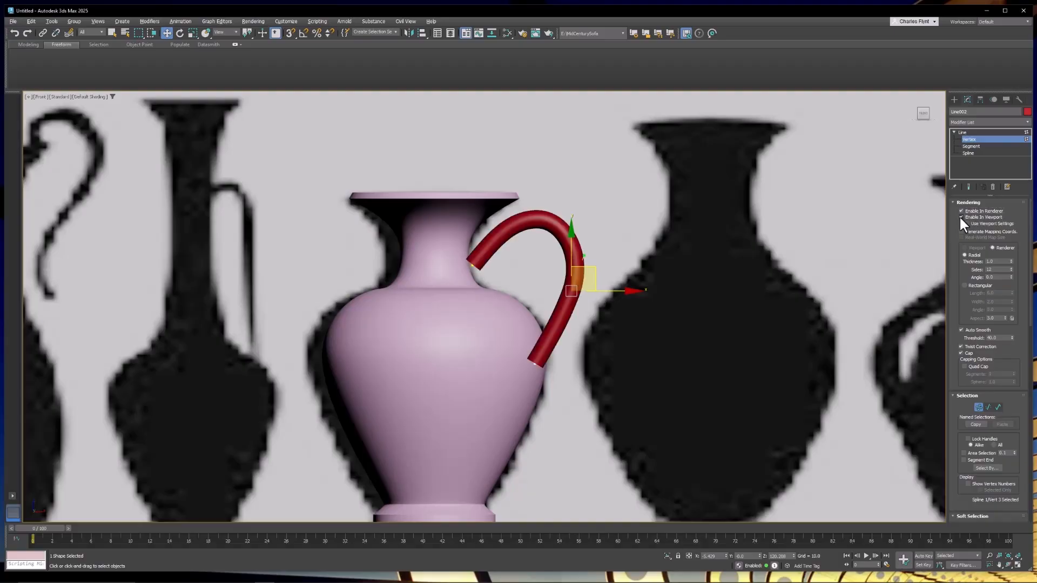
Set the handle's rendering thickness to 0.52 and nudge its middle and top vertices to refine the curve.
drag(1012, 262, 856, 285)
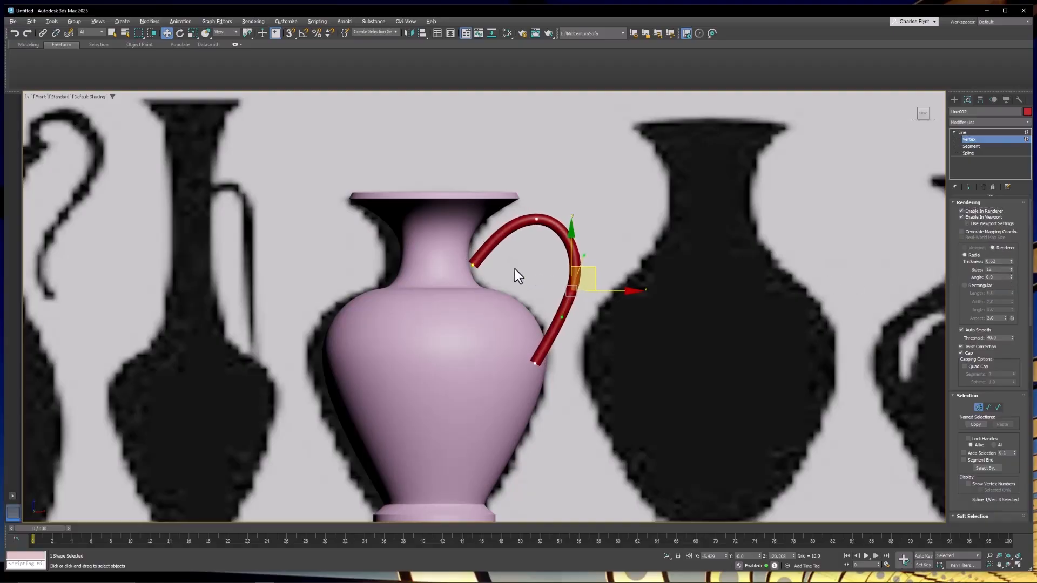
drag(430, 247, 430, 247)
drag(494, 241, 479, 253)
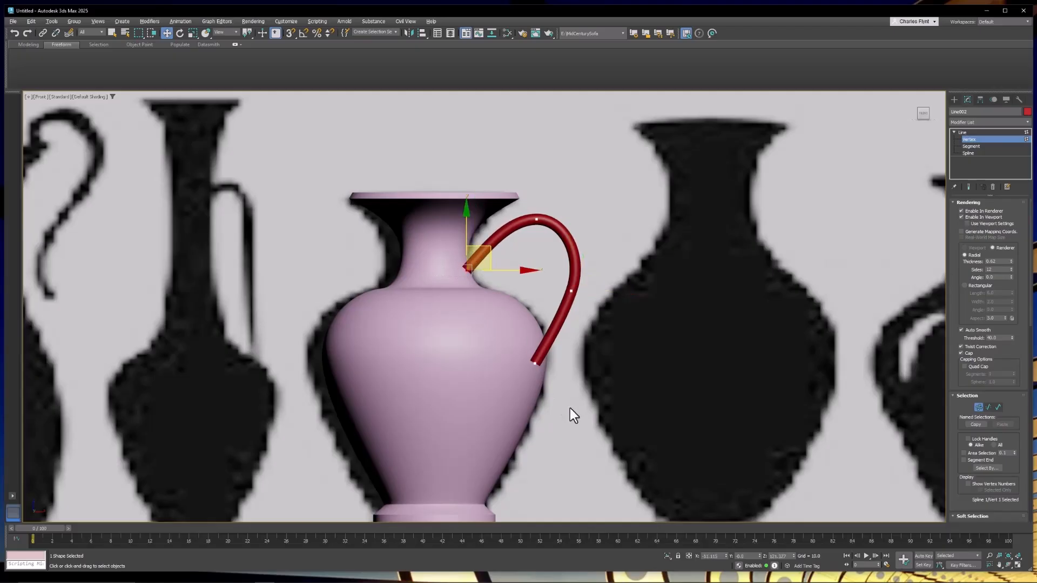
drag(570, 405, 522, 351)
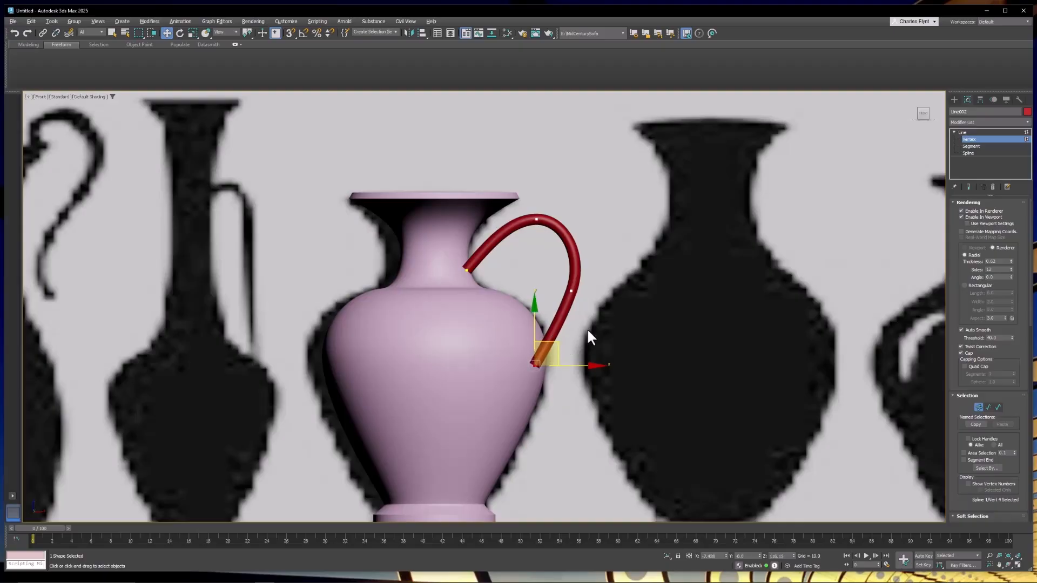
click(571, 291)
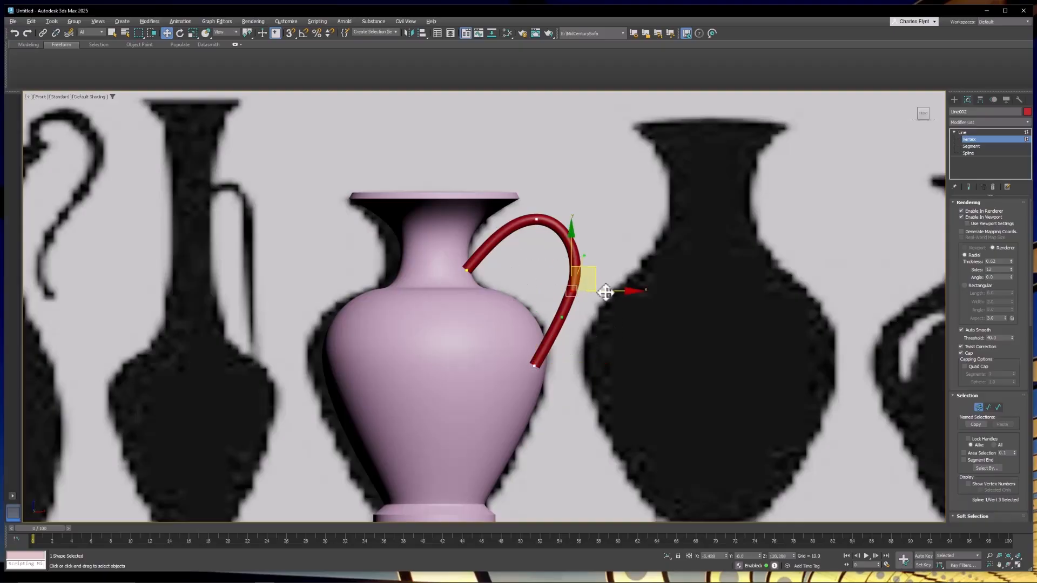
drag(605, 292, 617, 294)
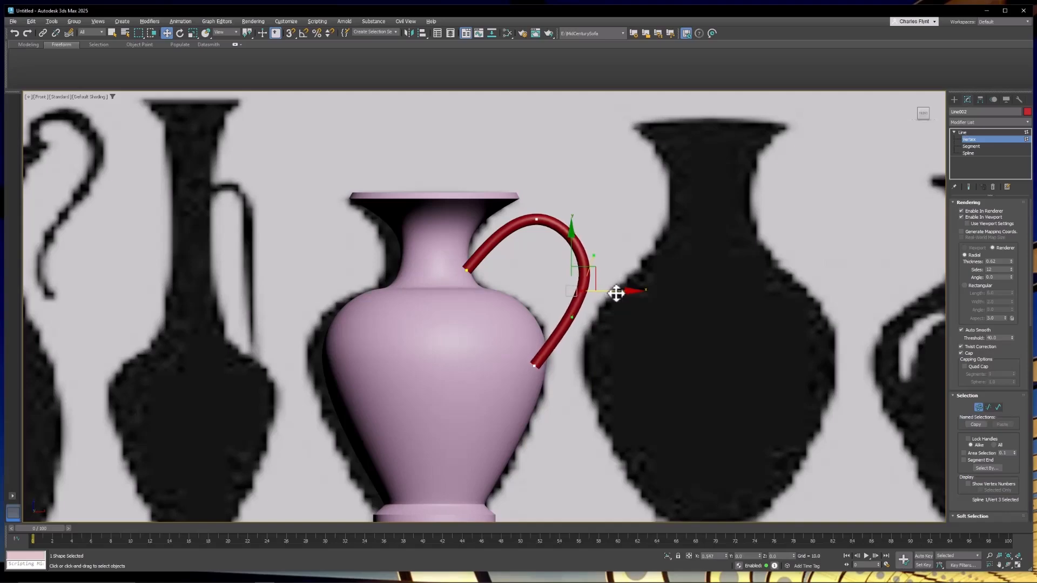
click(605, 247)
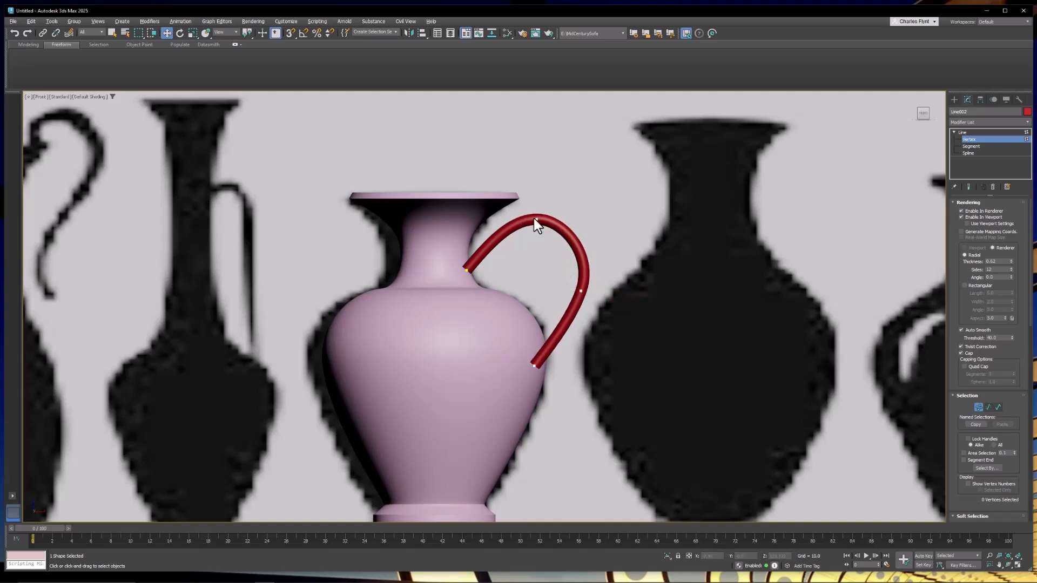
click(536, 218)
drag(538, 187, 538, 193)
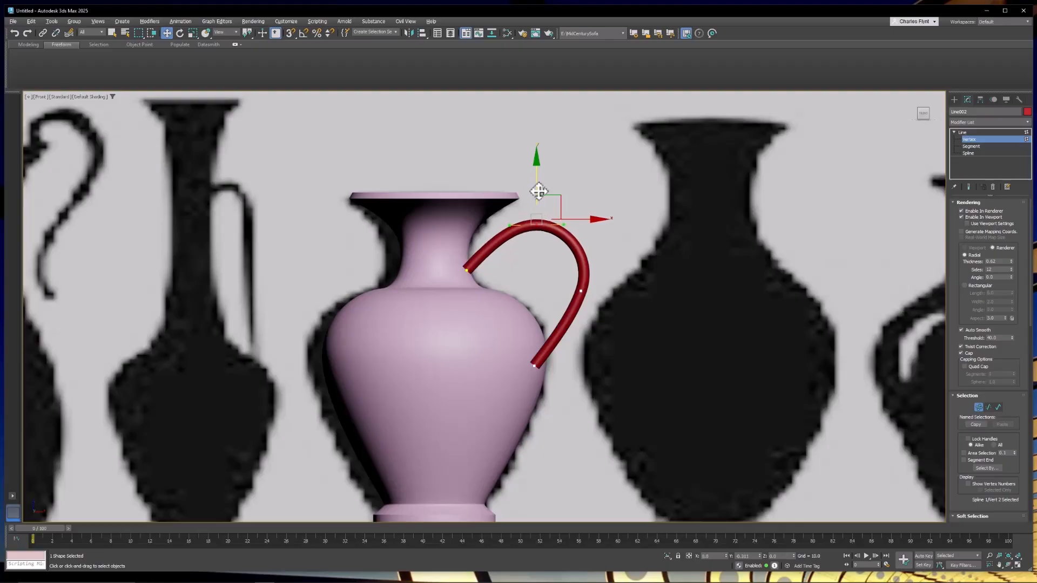
click(576, 193)
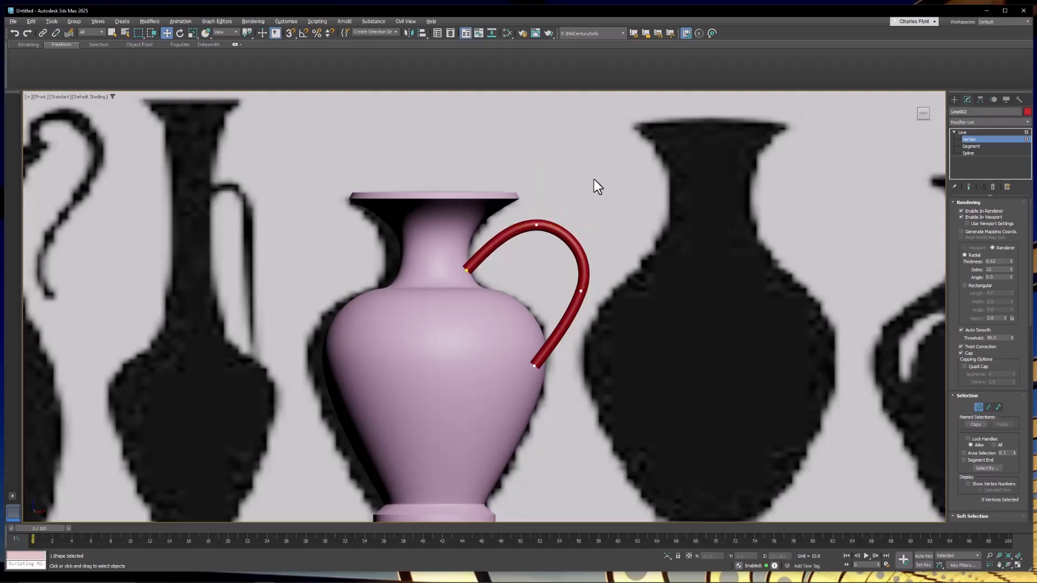
Leave vertex editing and hide the background reference plane.
click(964, 133)
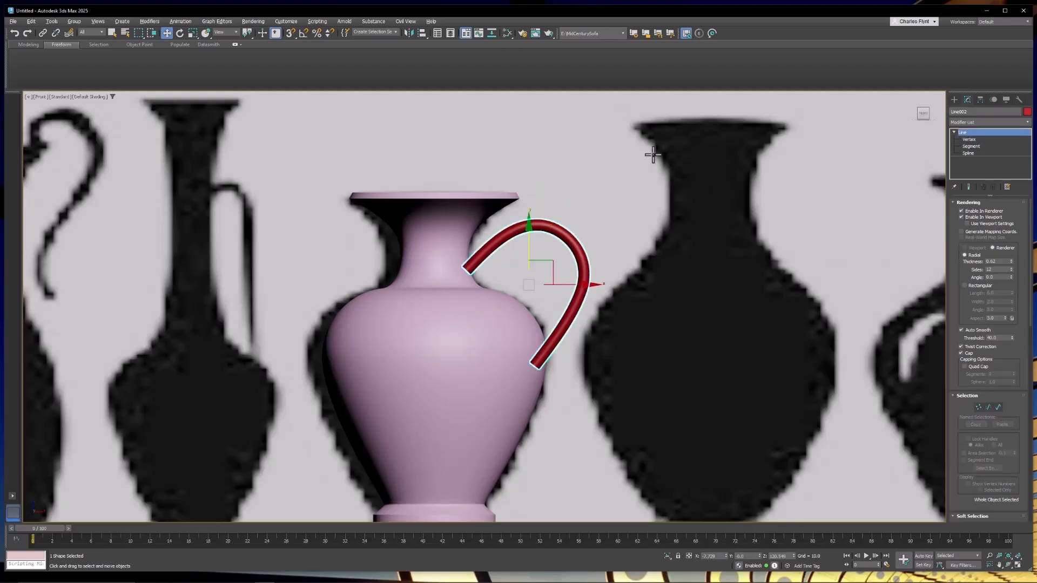
click(630, 159)
right_click(630, 158)
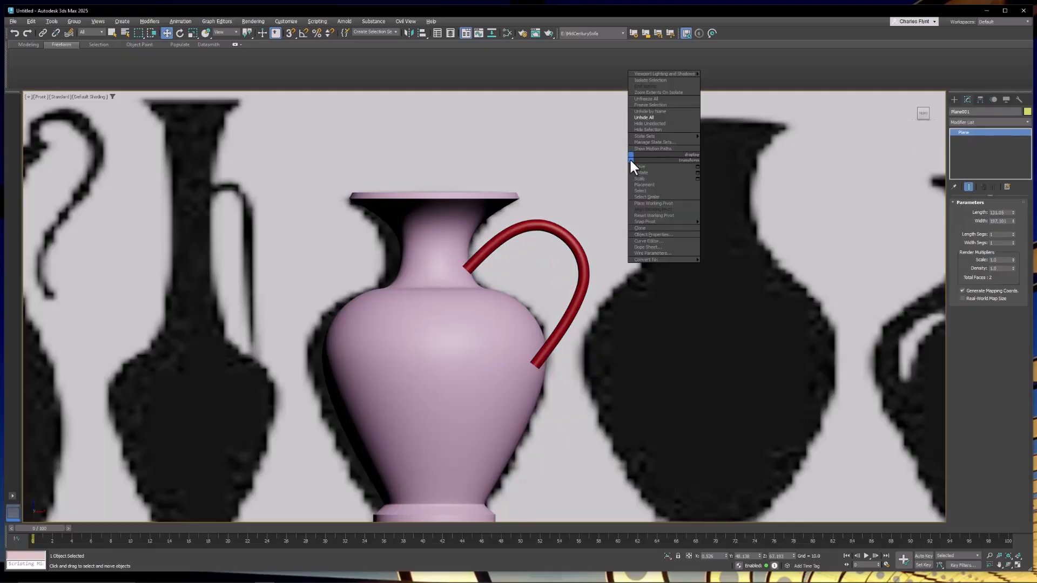
click(657, 131)
Enable Quad Cap on the handle's rendered ends with 4 cap segments.
click(561, 229)
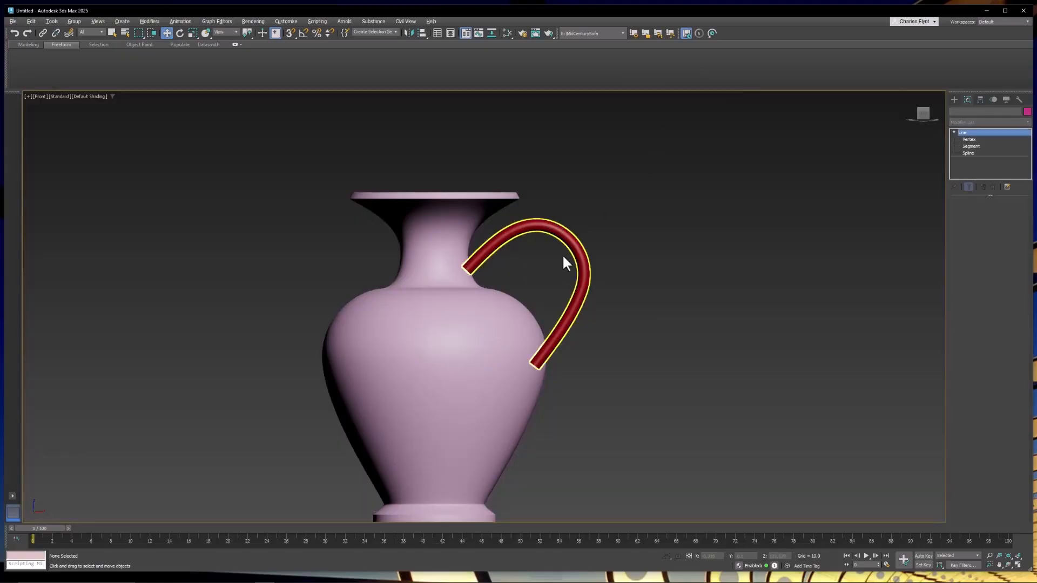
alt+middle_drag(563, 259, 575, 317)
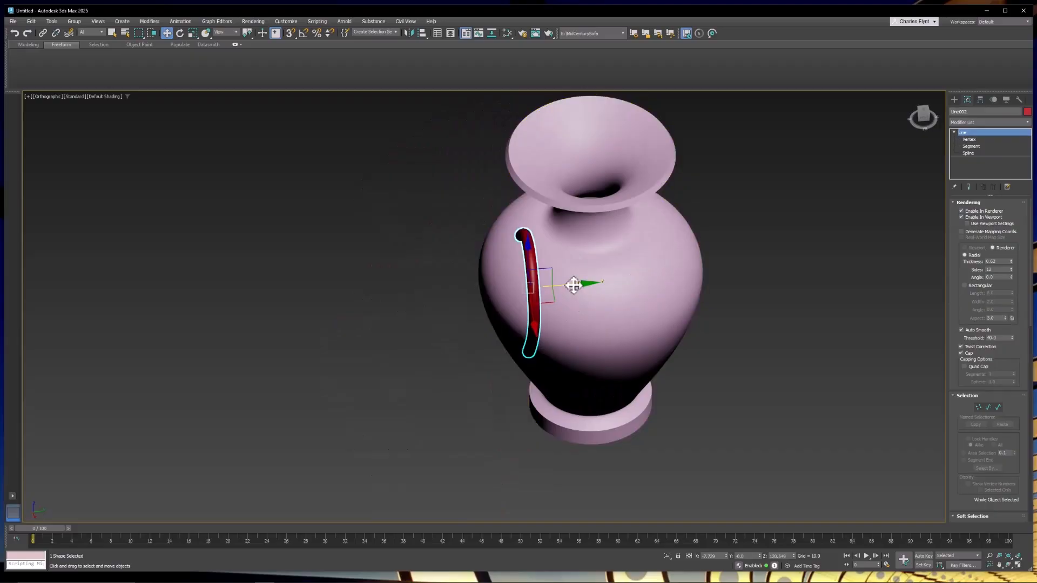
drag(652, 282, 655, 281)
alt+middle_drag(655, 281, 686, 301)
scroll(685, 300, up, 5)
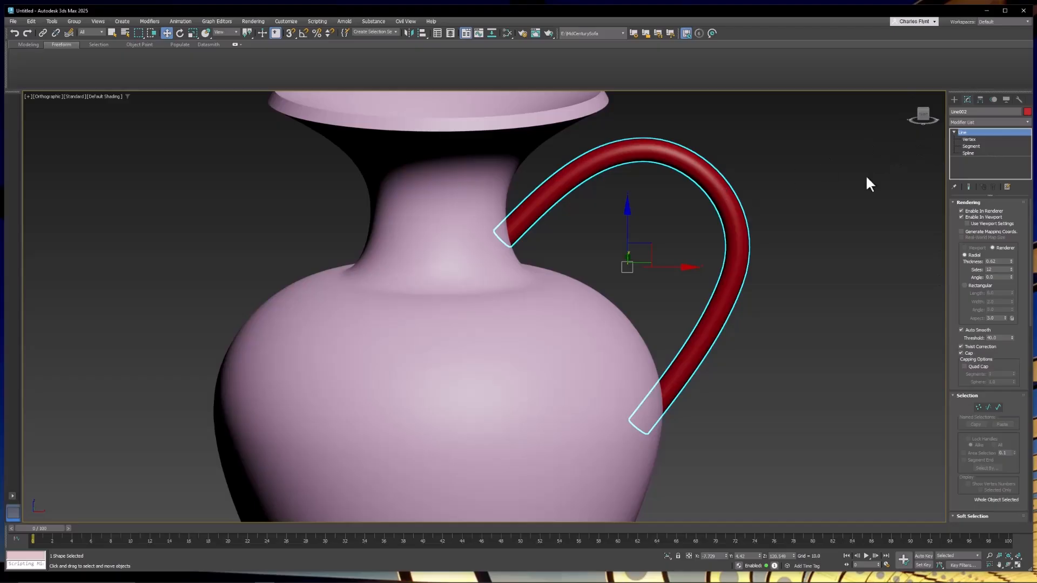
click(964, 367)
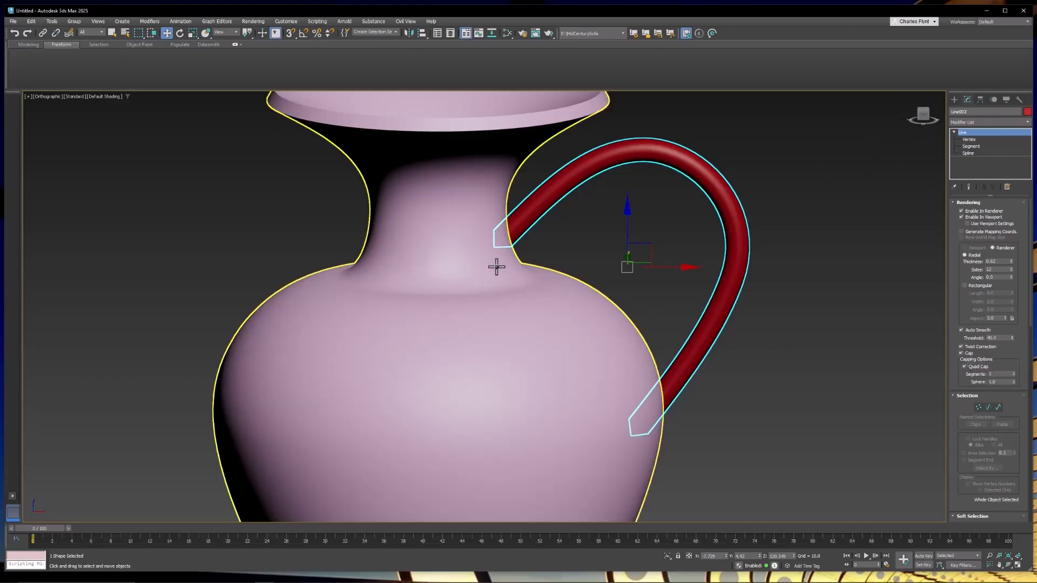
click(1014, 372)
Return to the front view and switch the viewport shading to Edged Faces.
middle_drag(677, 312, 717, 331)
alt+middle_drag(716, 330, 678, 286)
key(f)
scroll(673, 285, down, 3)
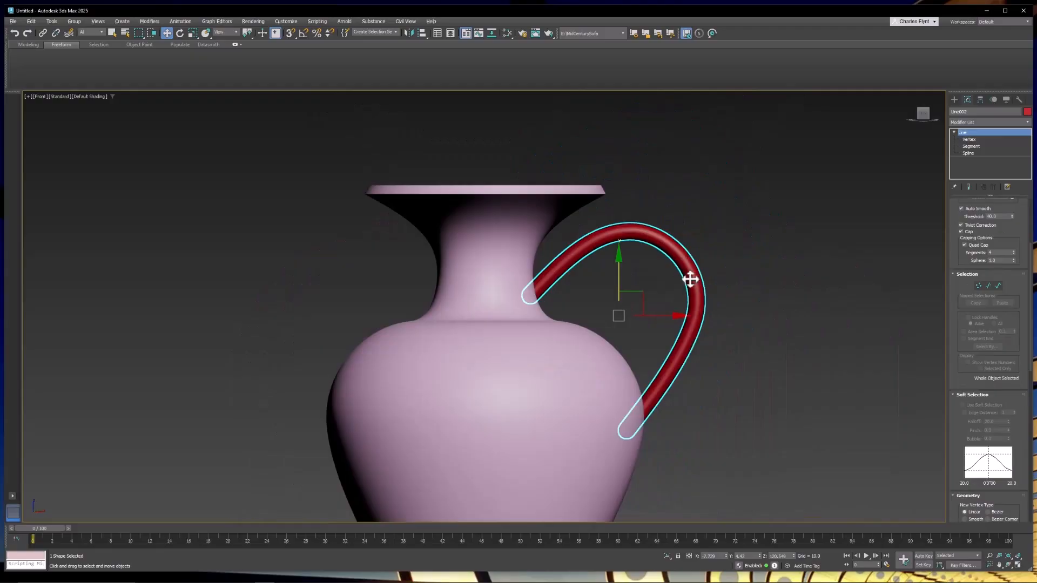
scroll(1010, 396, down, 5)
scroll(1003, 450, down, 10)
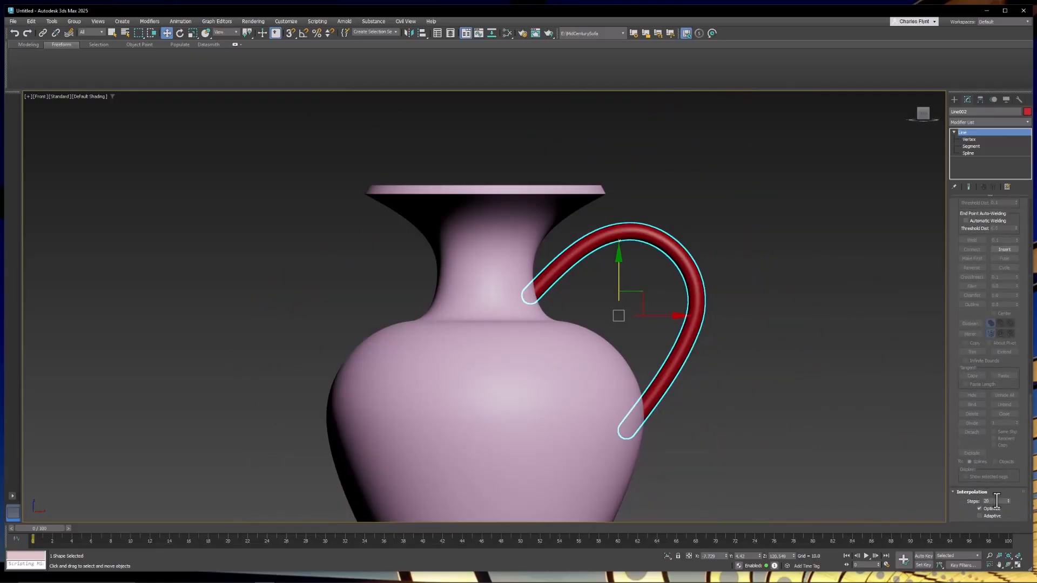
scroll(981, 384, up, 6)
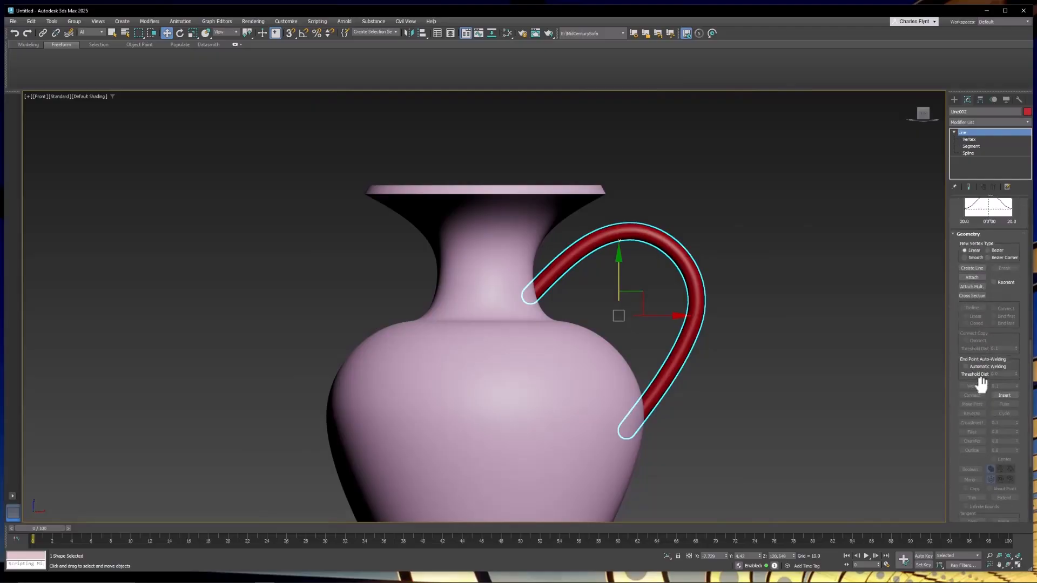
click(87, 96)
click(118, 188)
Increase the number of radial sides on the handle's rendered tube.
scroll(694, 258, up, 5)
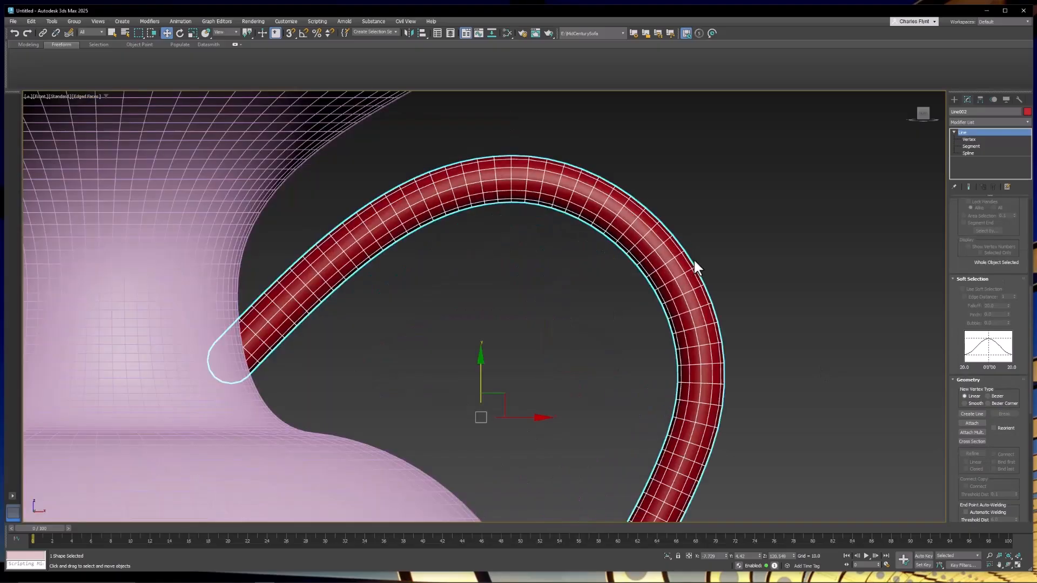
scroll(1012, 281, up, 5)
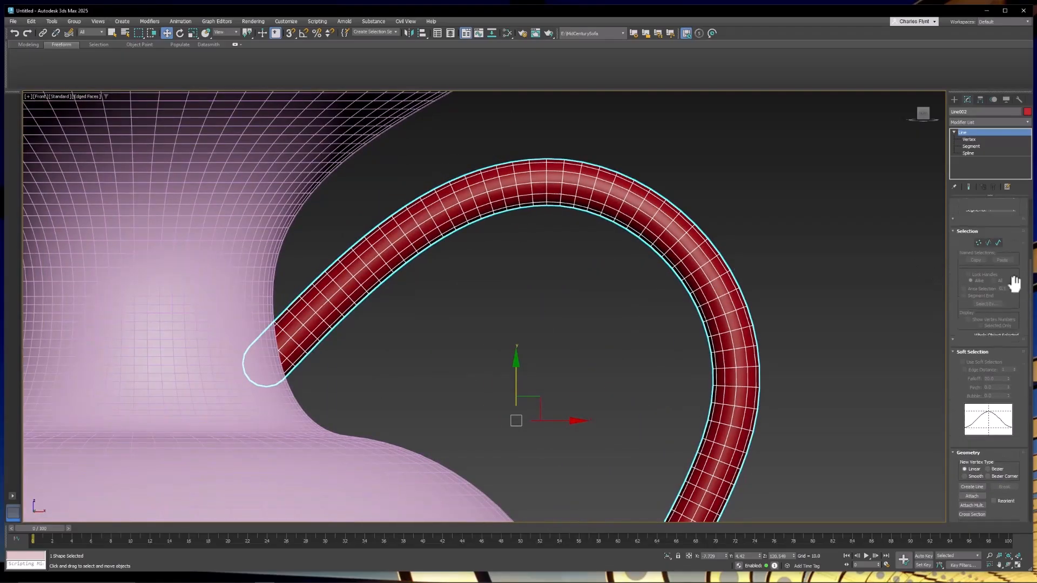
scroll(1009, 265, up, 2)
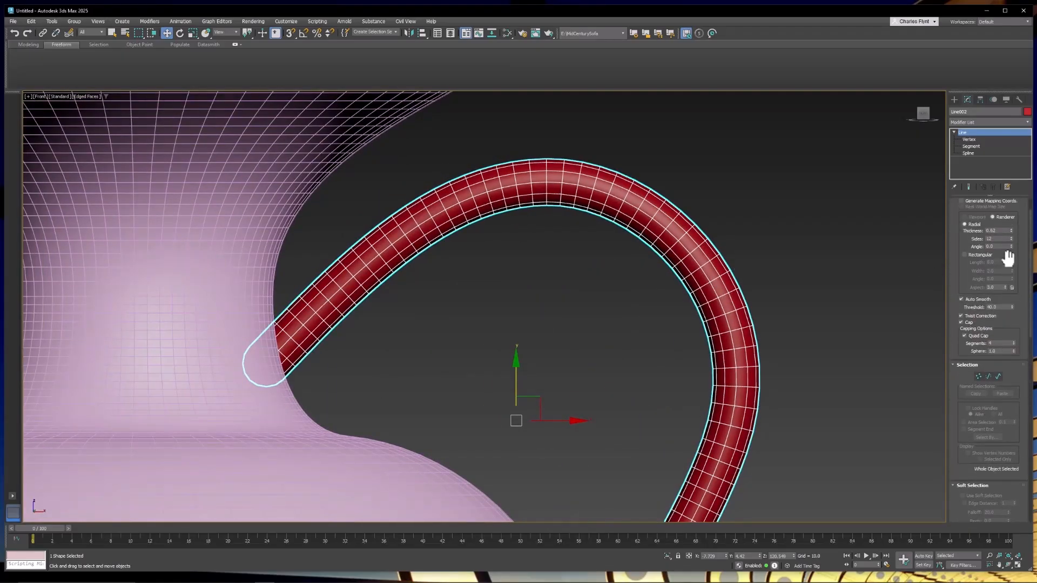
drag(1011, 238, 1011, 234)
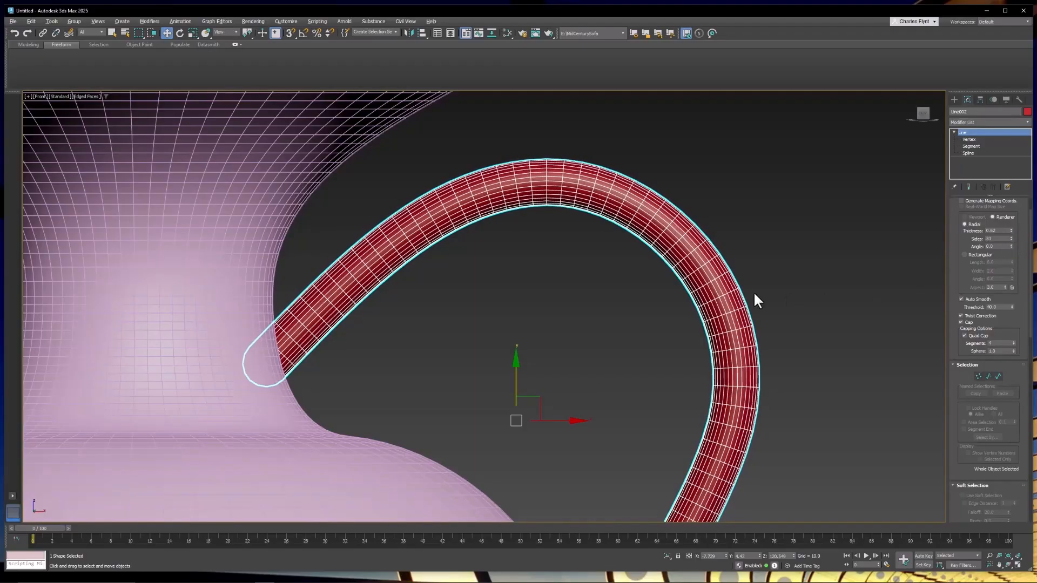
scroll(720, 308, down, 8)
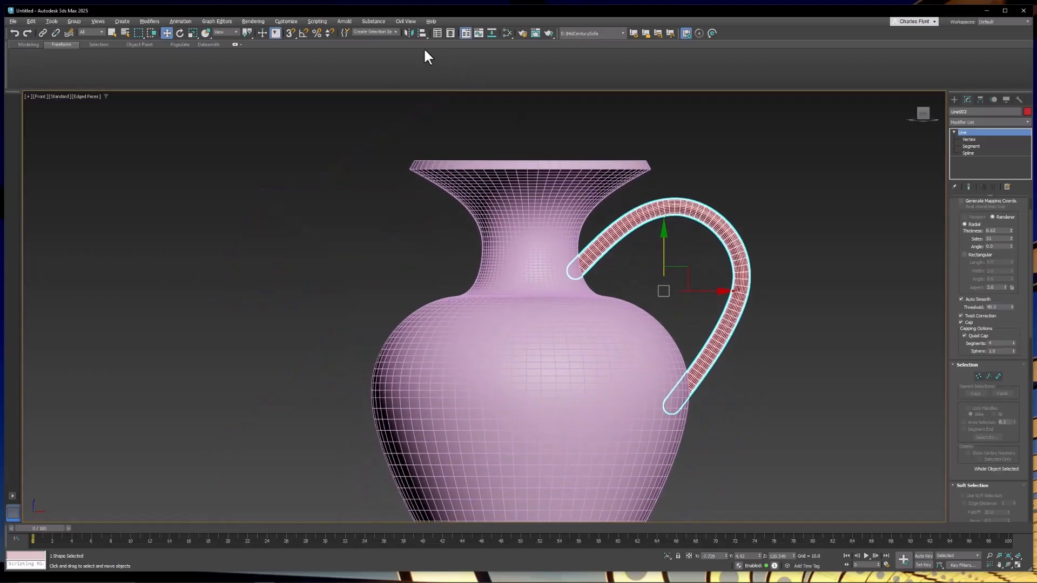
Mirror a copy of the handle along X and move it to the opposite side of the vase.
click(408, 33)
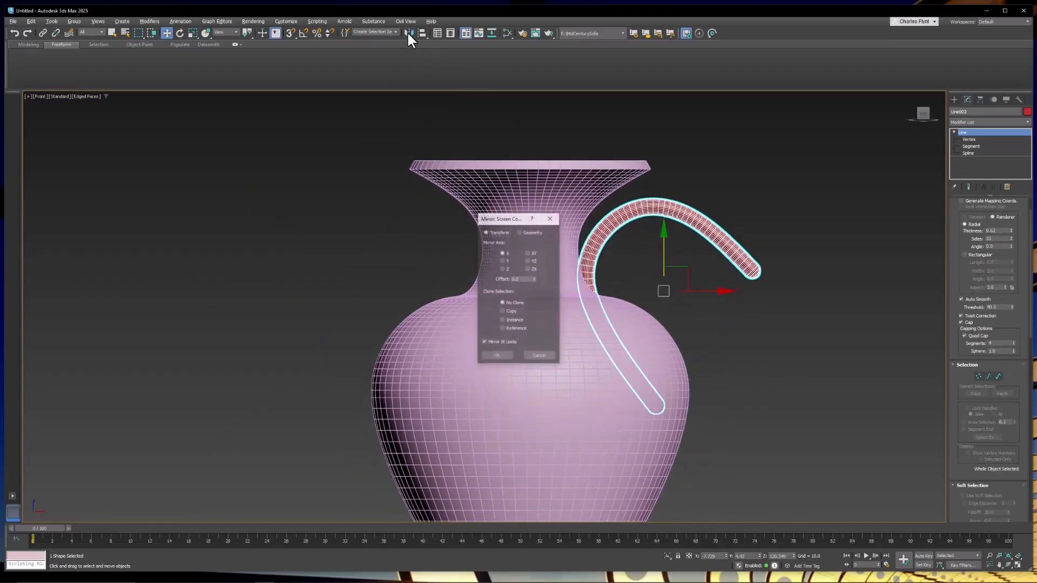
click(503, 312)
click(504, 352)
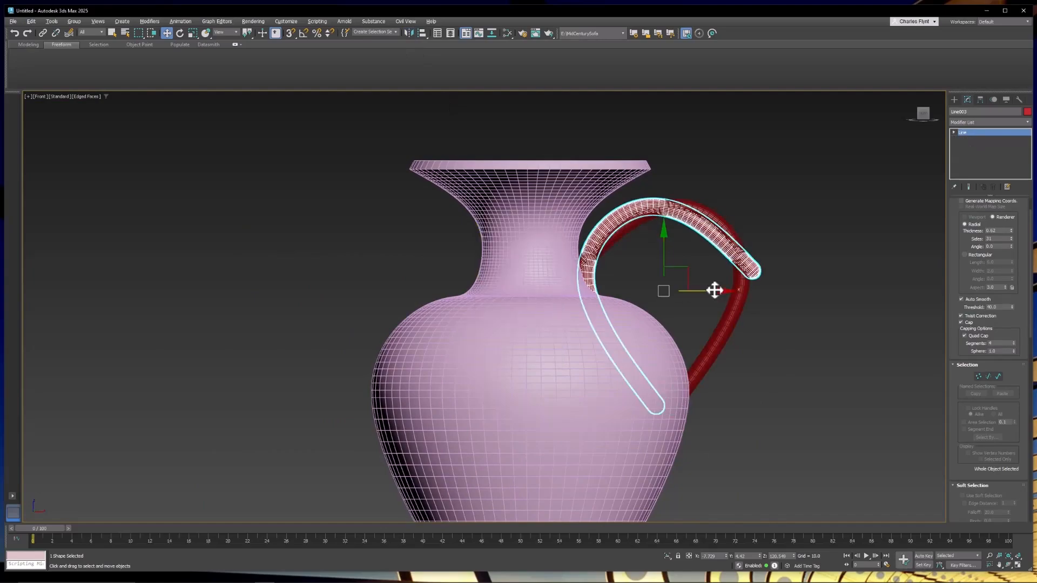
drag(714, 290, 443, 284)
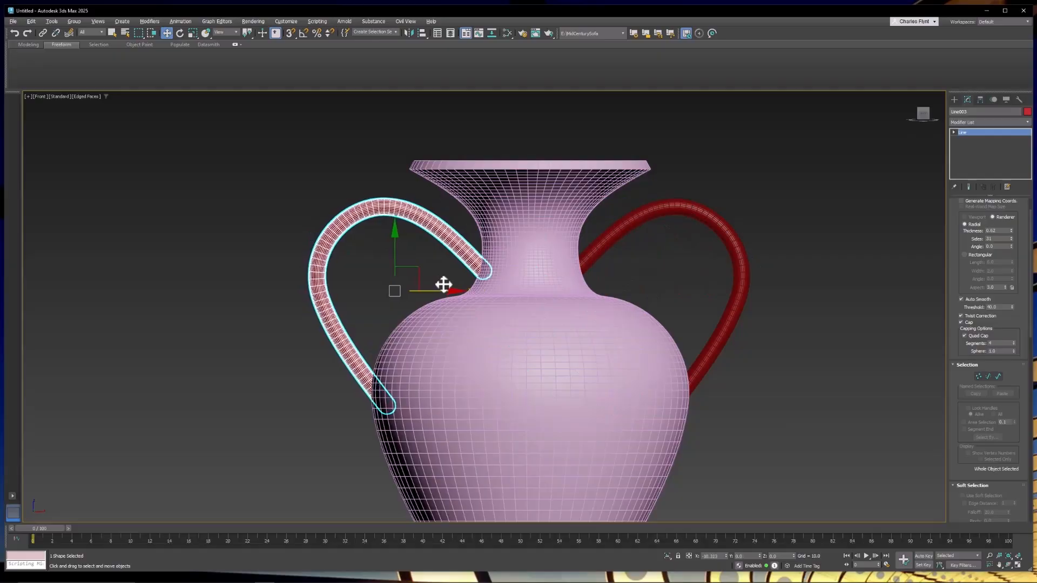
Convert the right-side handle to an Editable Poly in the orthographic view.
click(708, 176)
key(u)
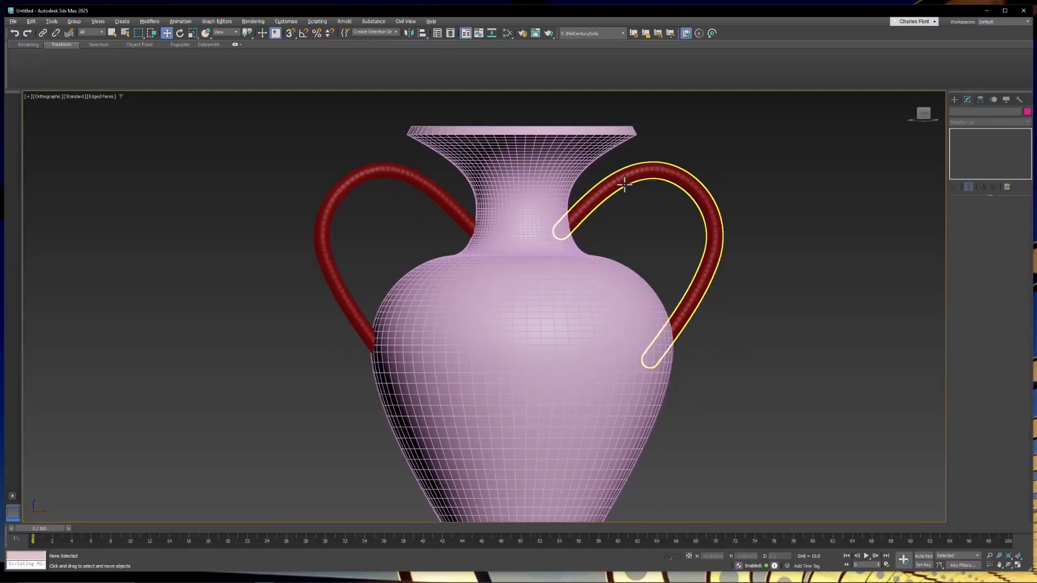
click(681, 182)
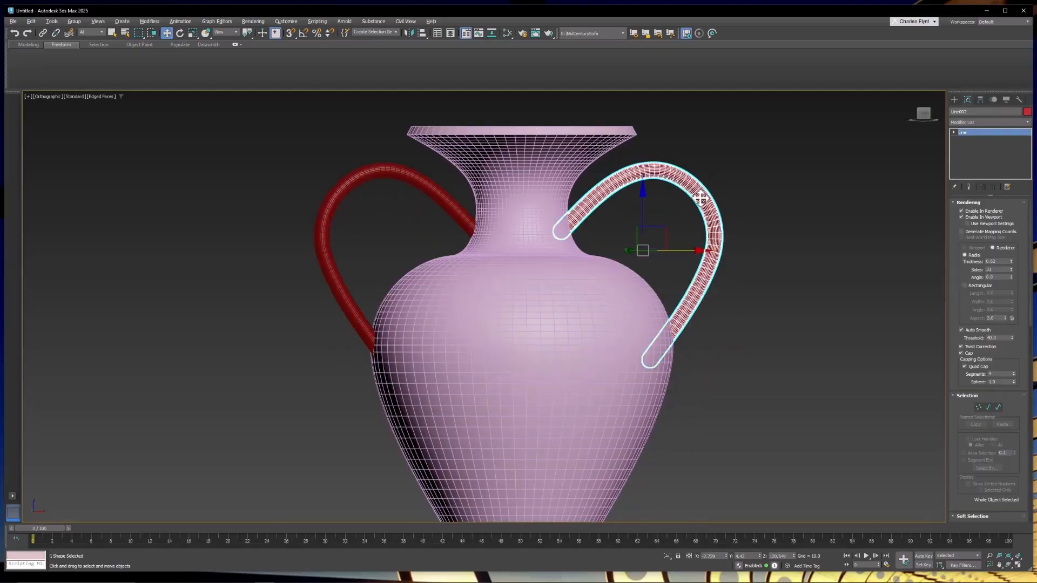
right_click(700, 198)
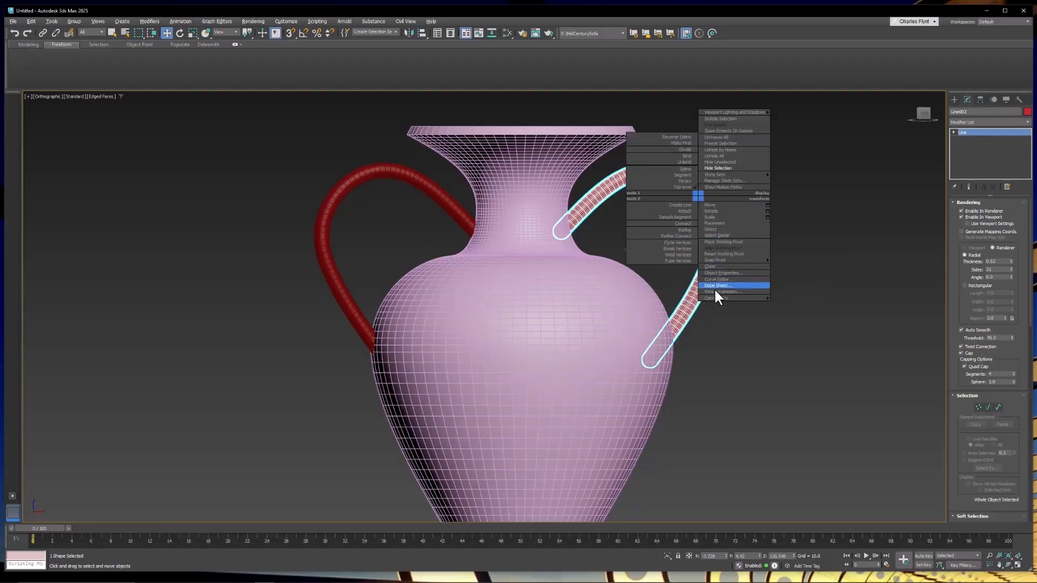
mouse_move(716, 298)
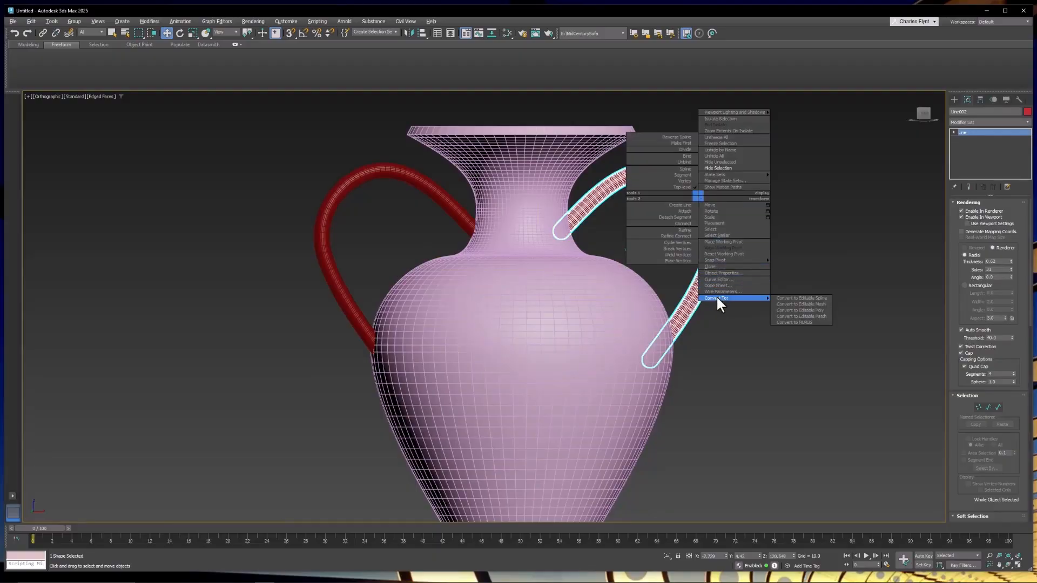
click(800, 310)
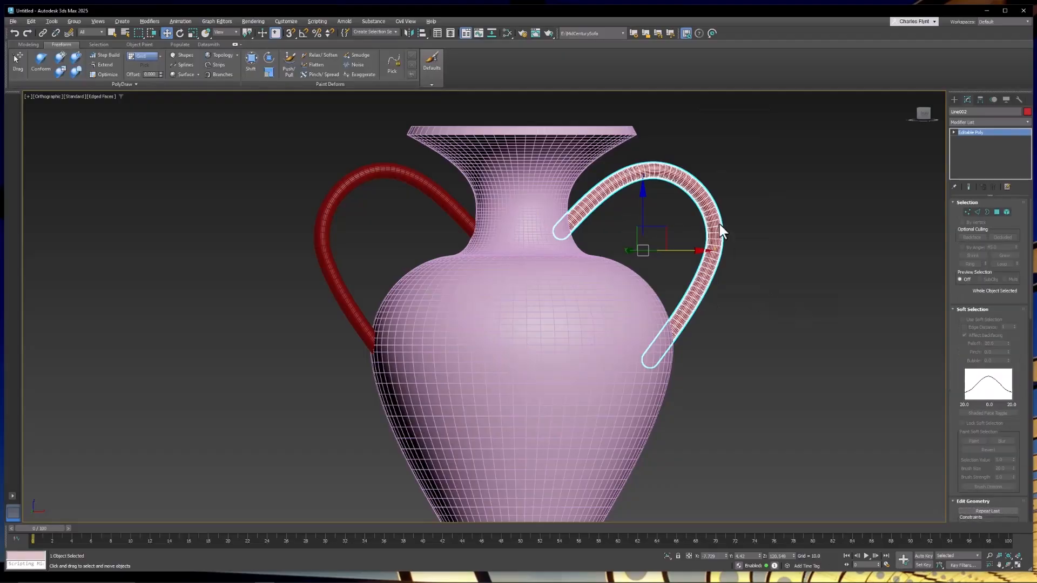
Select an edge loop near the top of the handle's curve and enable soft selection with falloff 5.4.
click(978, 212)
scroll(757, 208, up, 5)
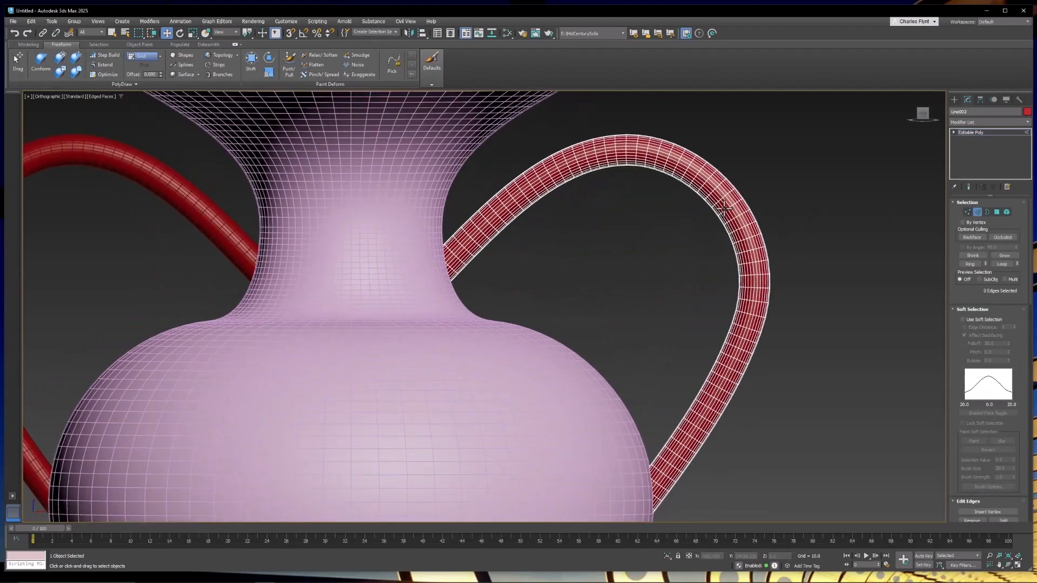
scroll(718, 200, up, 4)
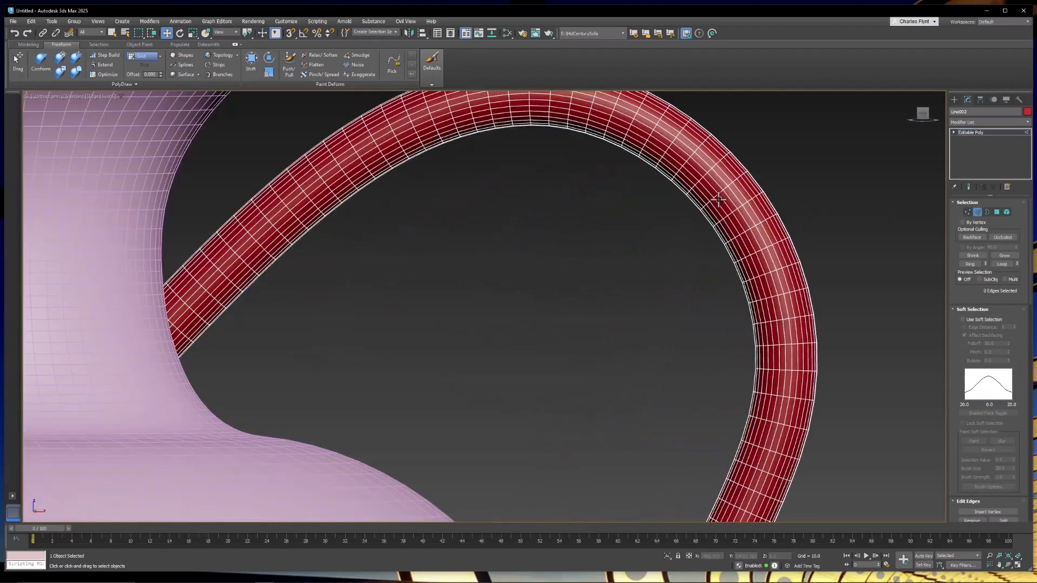
double_click(709, 170)
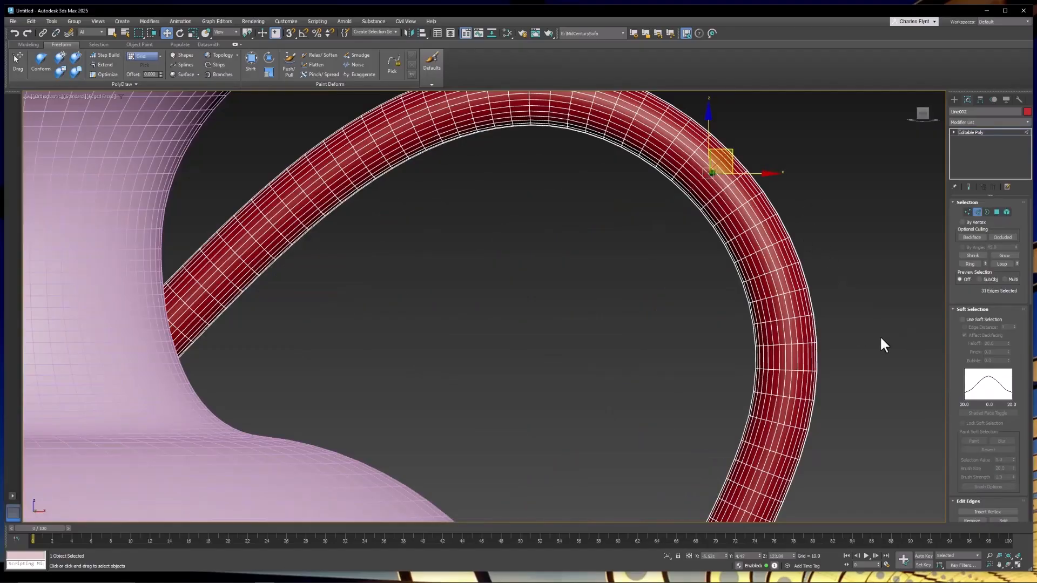
click(962, 318)
drag(1008, 343, 1013, 375)
scroll(832, 294, down, 3)
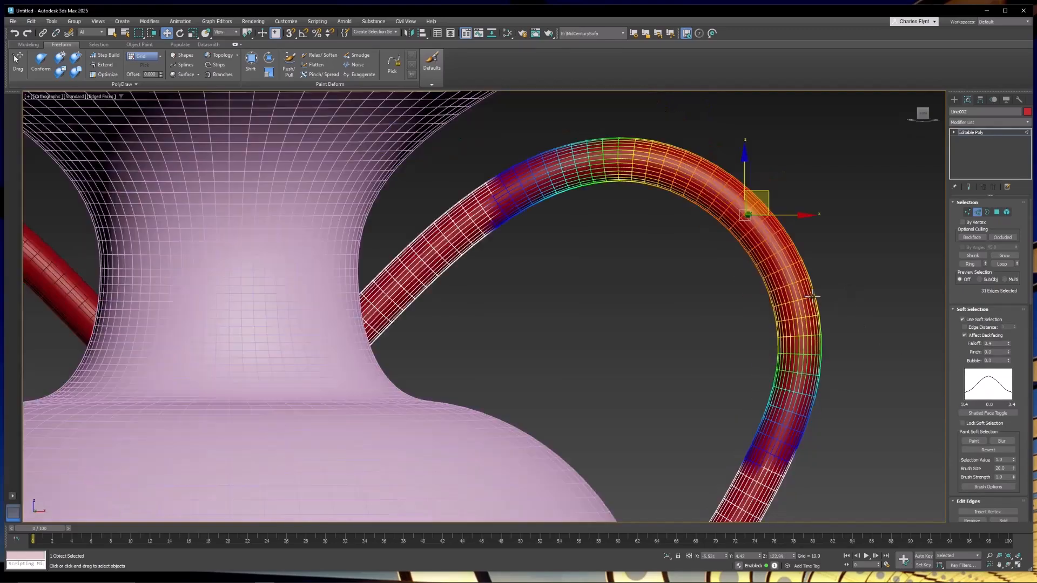
Switch to local coordinates and scale the soft-selected edge loop to widen and flatten the upper part of the handle.
click(227, 32)
click(224, 61)
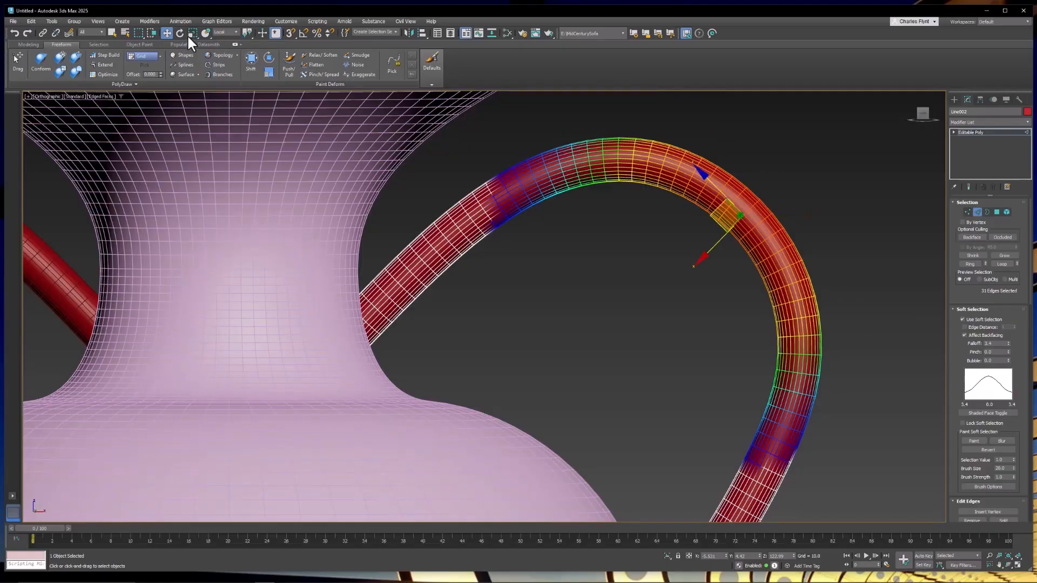
click(193, 33)
alt+middle_drag(708, 232, 415, 208)
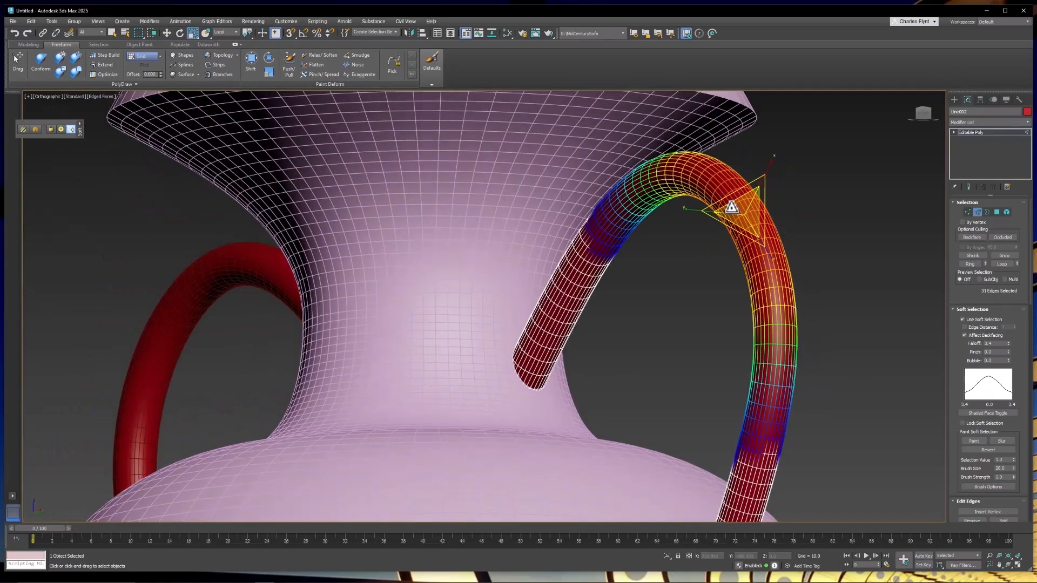
drag(742, 208, 755, 191)
alt+middle_drag(599, 263, 797, 233)
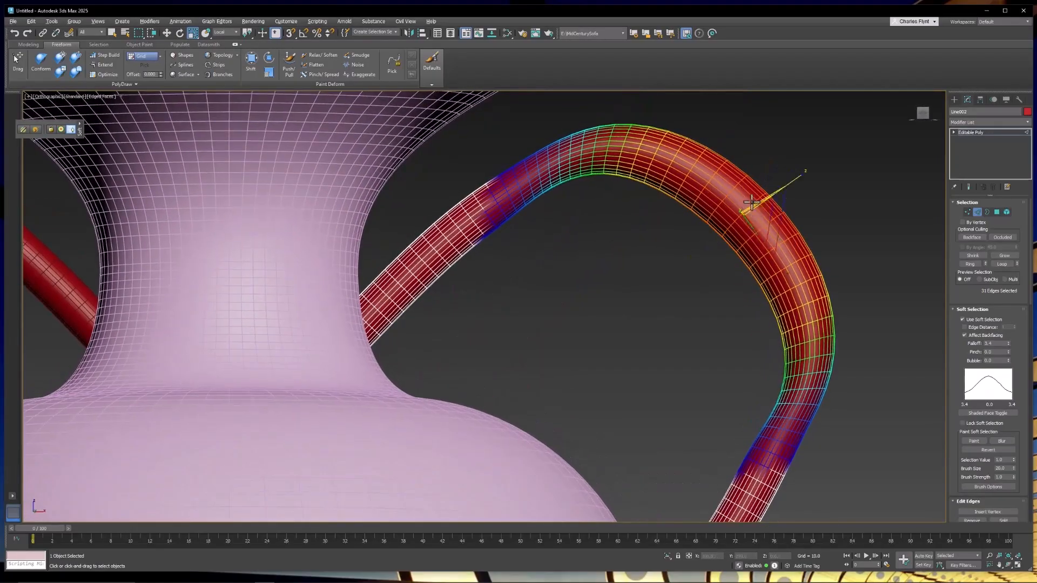
alt+middle_drag(778, 186, 666, 246)
scroll(670, 246, down, 5)
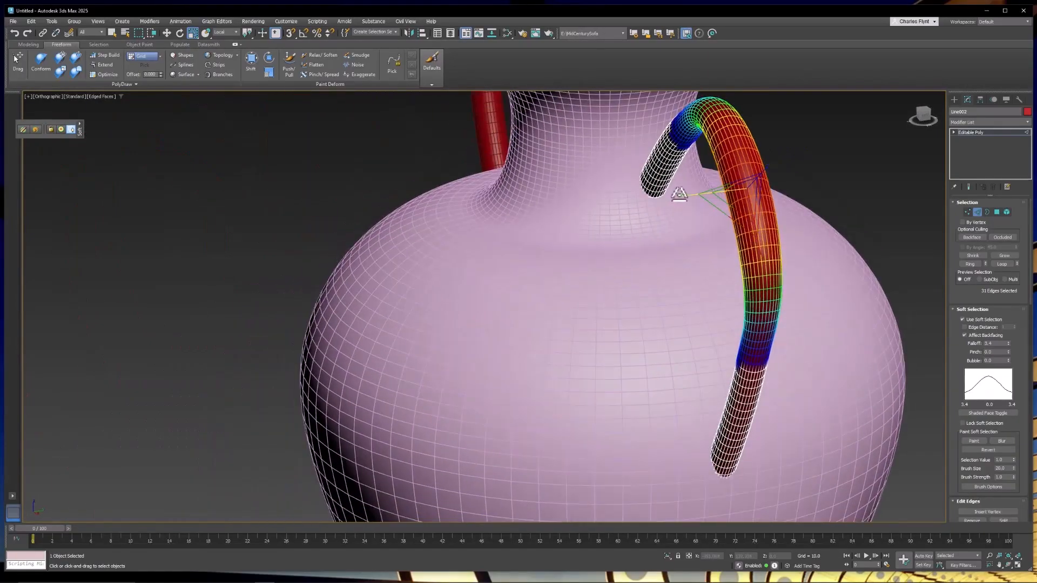
drag(678, 197, 652, 203)
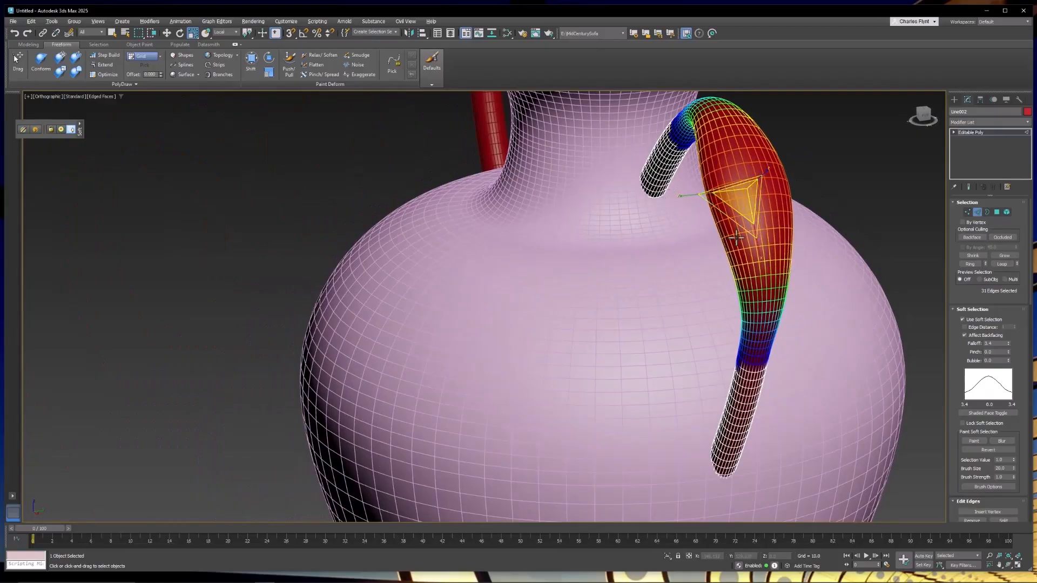
alt+middle_drag(752, 207, 686, 219)
drag(678, 197, 673, 205)
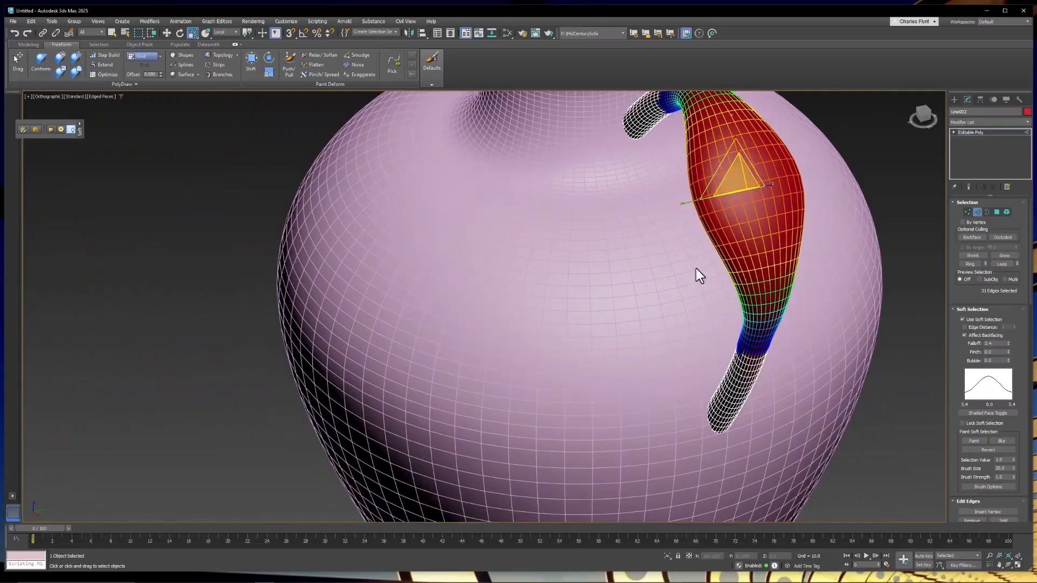
Orbit and zoom around the vase to inspect the reshaped handle from several angles.
alt+middle_drag(696, 268, 765, 240)
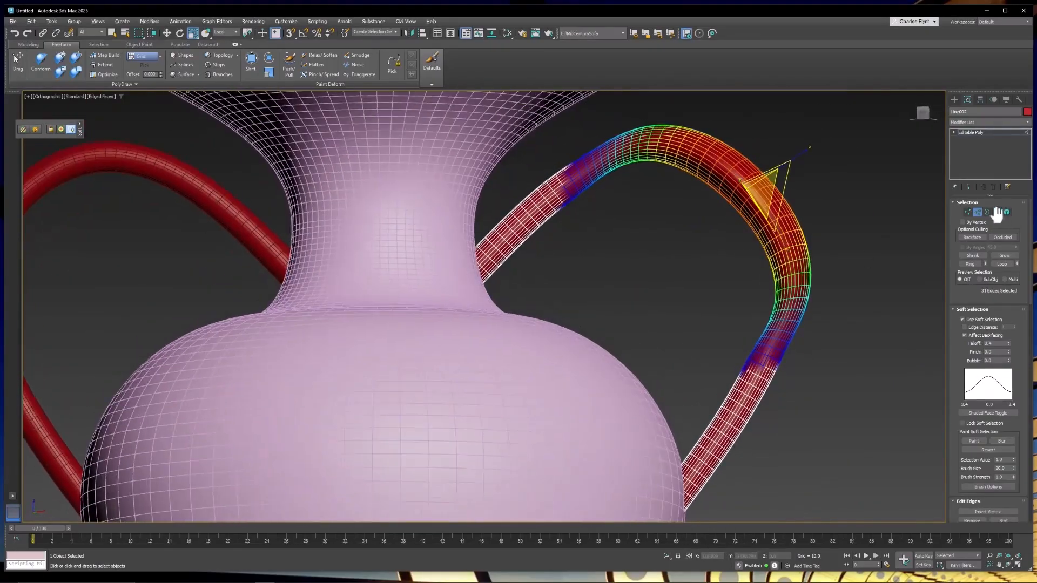
click(978, 211)
alt+middle_drag(870, 223, 844, 252)
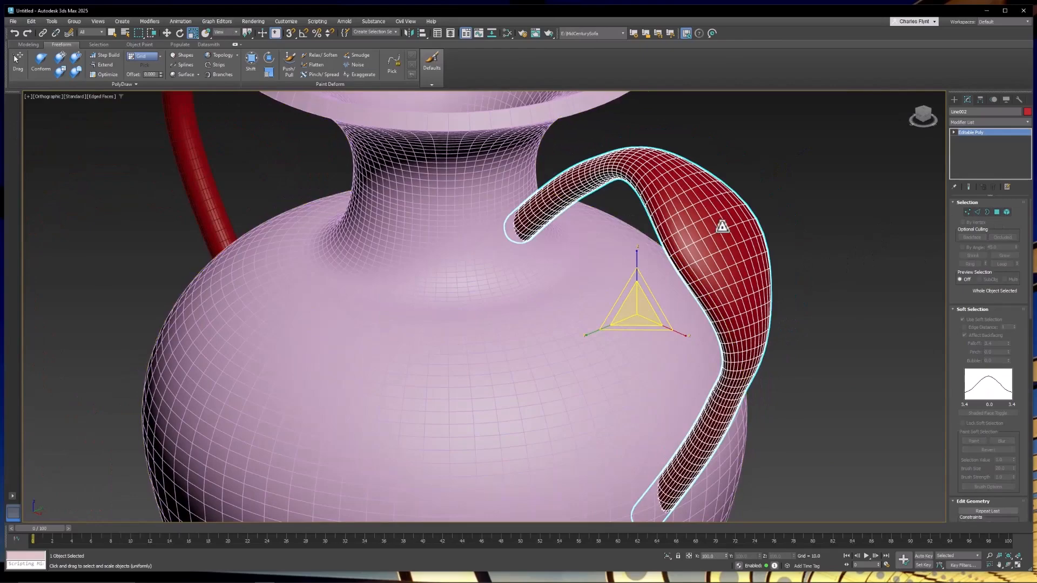
click(978, 212)
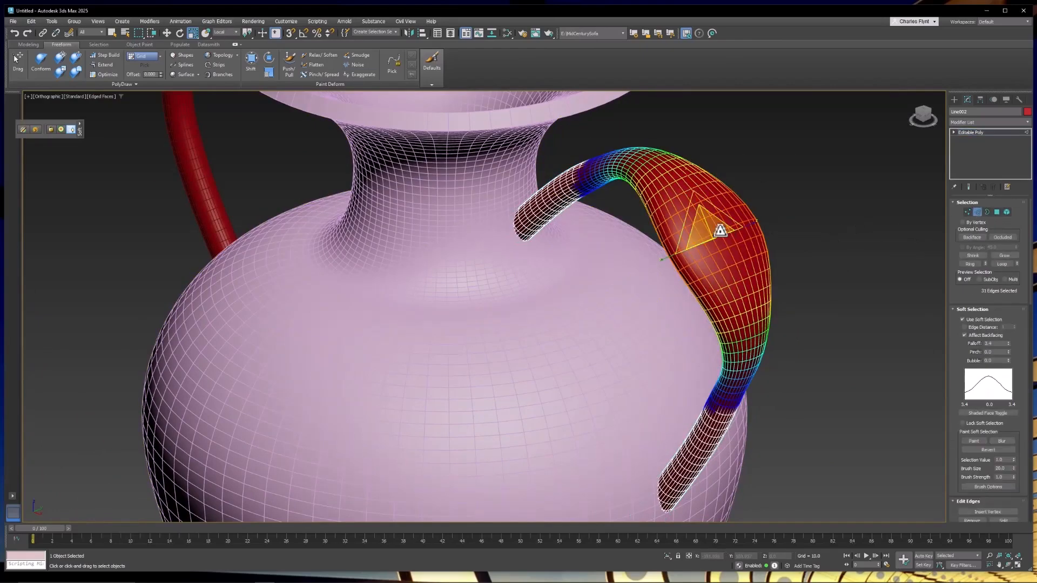
click(227, 32)
click(223, 39)
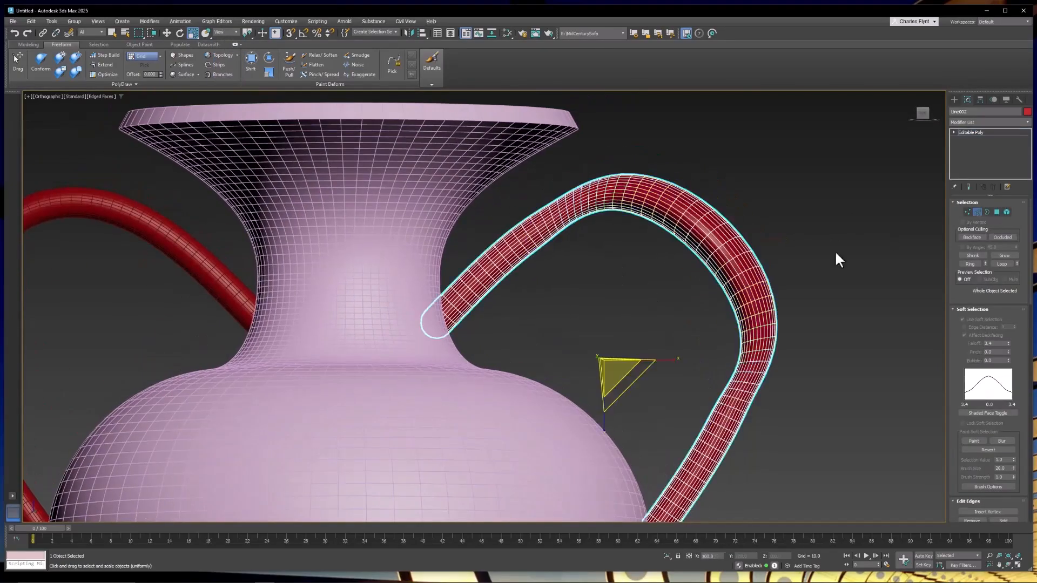
alt+middle_drag(834, 251, 616, 303)
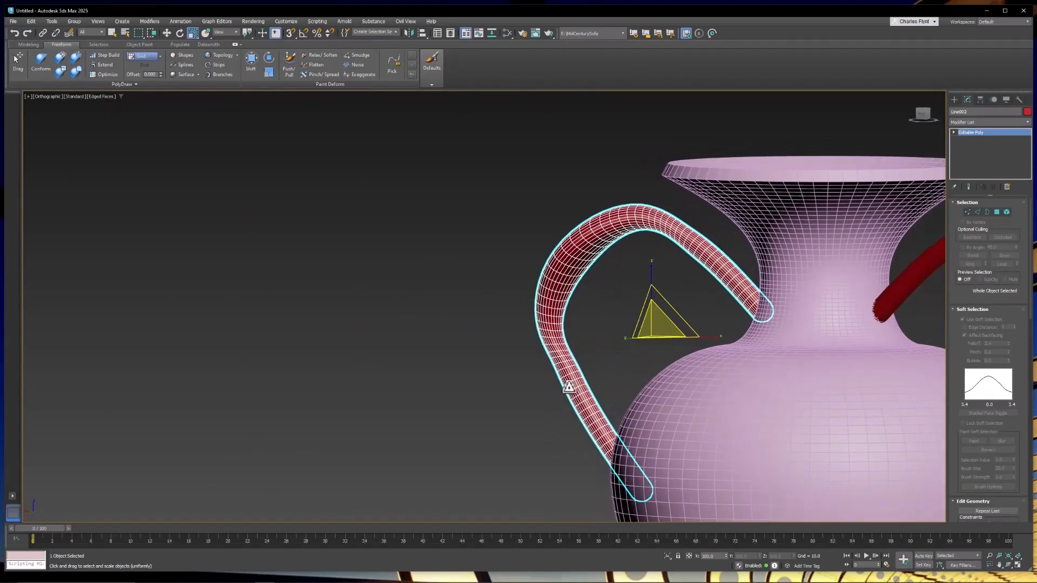
scroll(569, 388, up, 3)
alt+middle_drag(567, 351, 644, 324)
scroll(741, 312, down, 5)
scroll(741, 356, down, 4)
scroll(680, 289, down, 3)
middle_drag(718, 335, 681, 307)
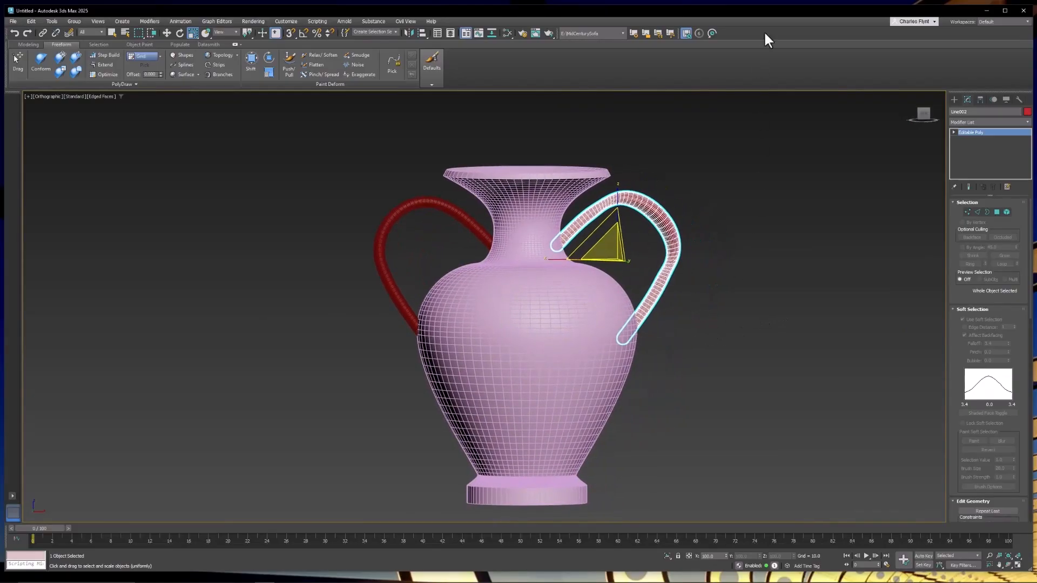